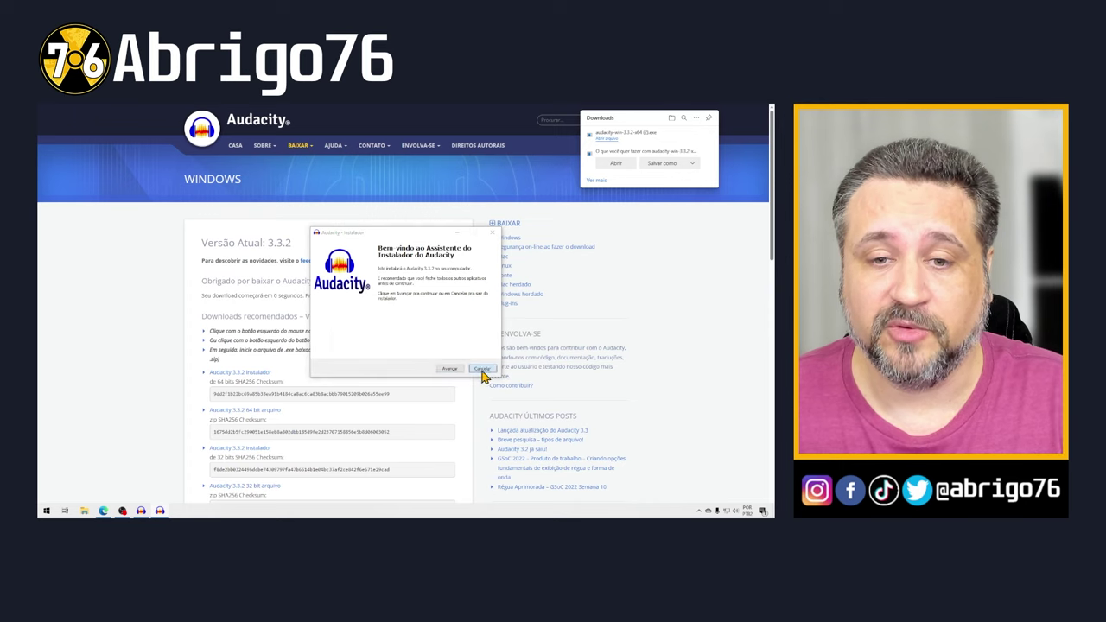
- Exit the installer and launch the installed Audacity, dismissing its welcome window
{"action": "left_click", "coordinate": [437, 346]}
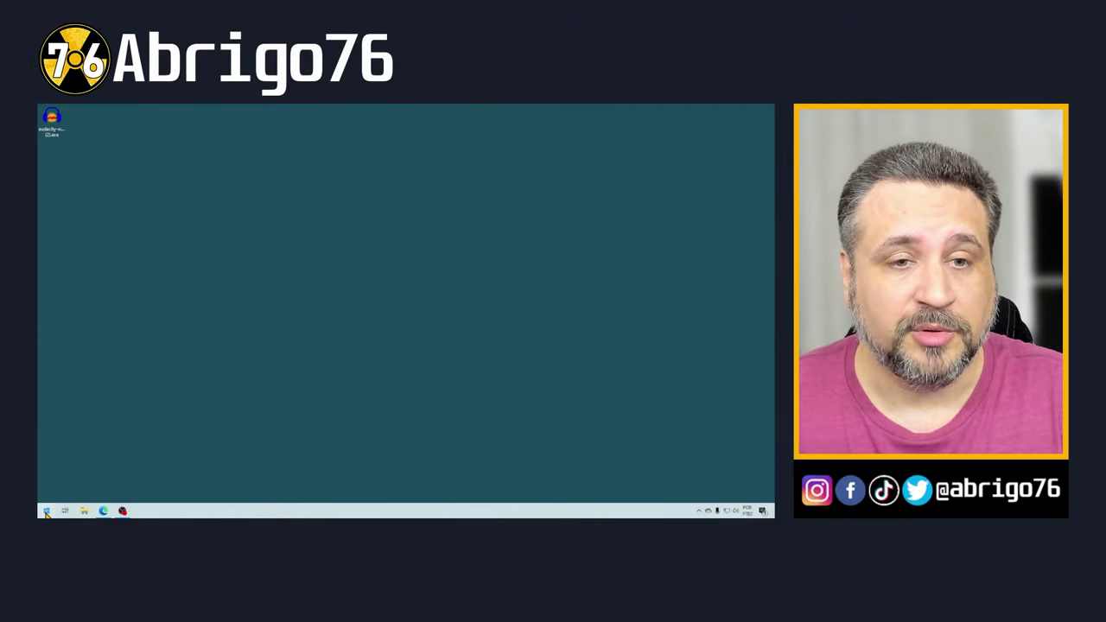
{"action": "left_click", "coordinate": [46, 511]}
{"action": "type", "text": "audacity"}
{"action": "left_click", "coordinate": [80, 306]}
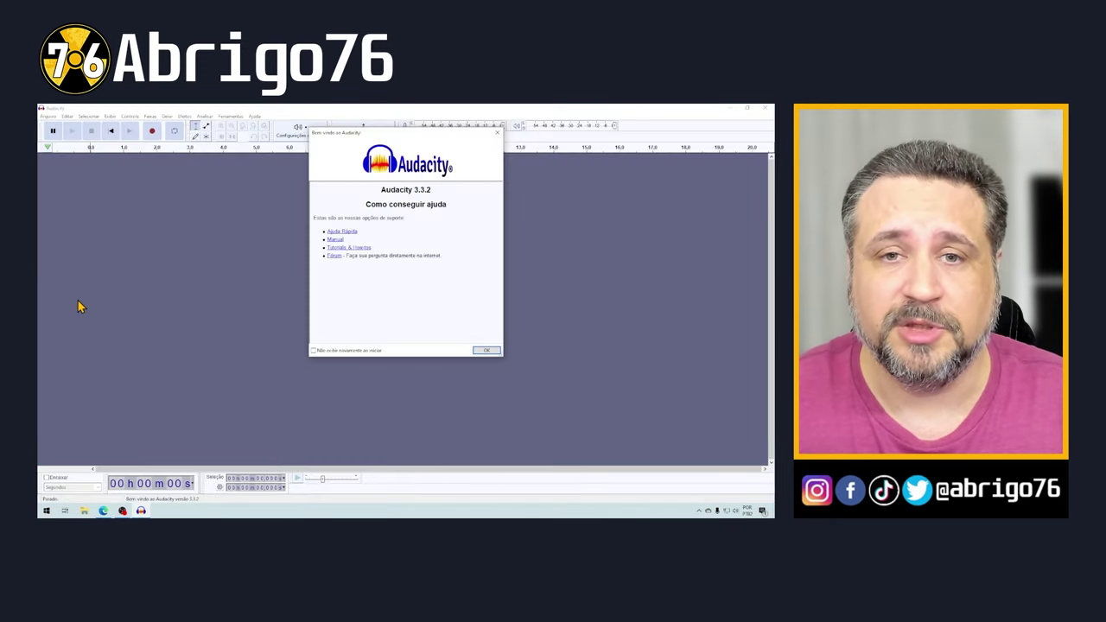
{"action": "left_click", "coordinate": [489, 353]}
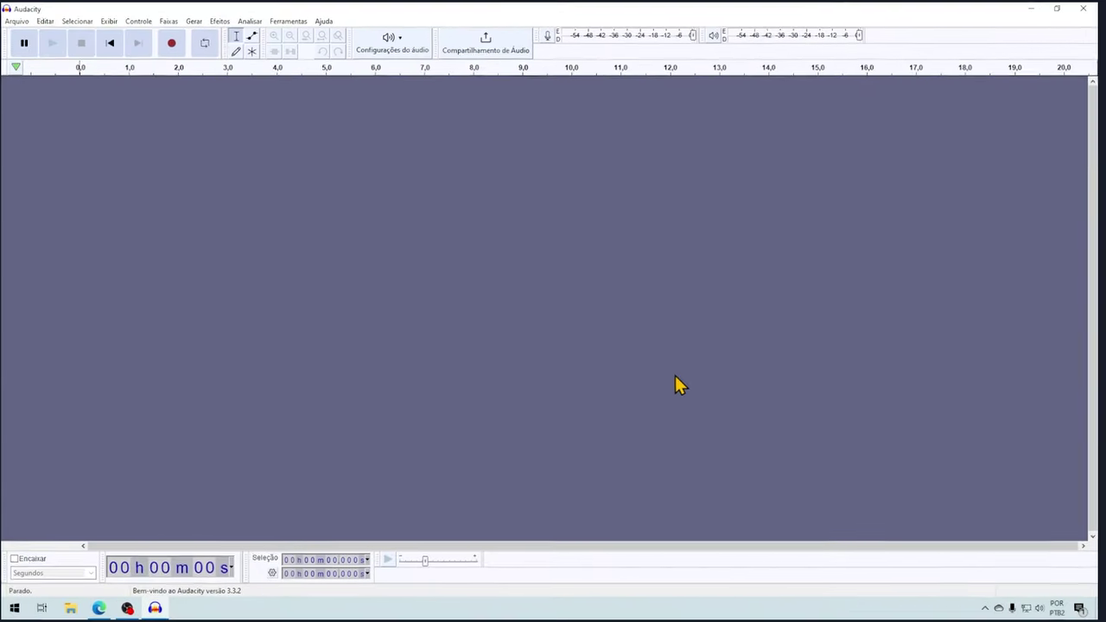
- Set the playback device to Headphones (High Definition Aud) and the recording device to Microfone (fifine Microphone)
{"action": "left_click", "coordinate": [406, 39]}
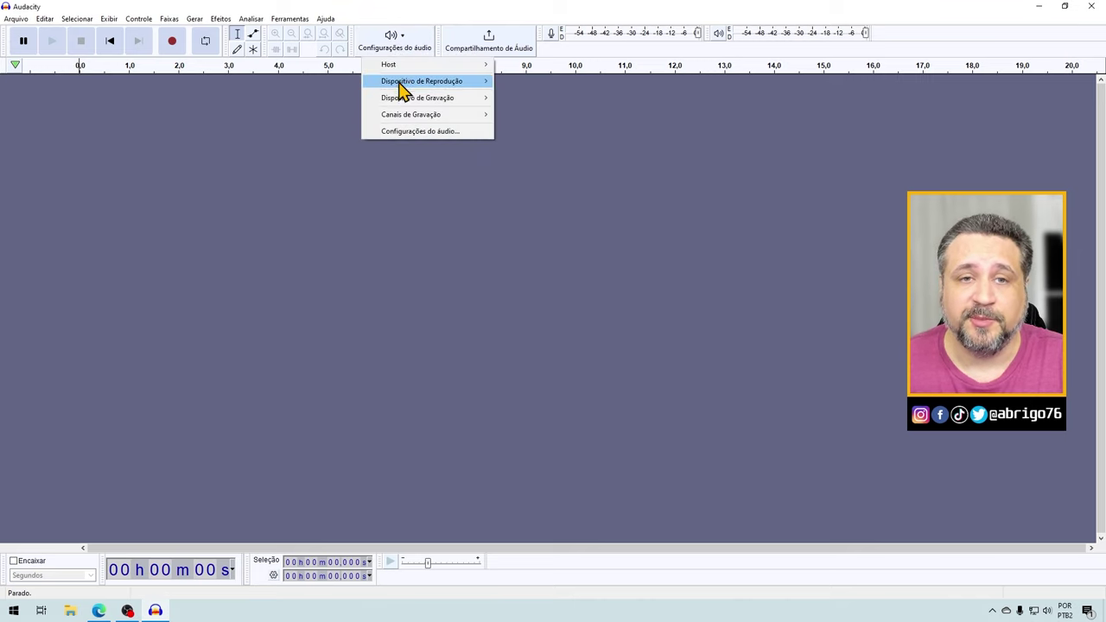
{"action": "mouse_move", "coordinate": [413, 86]}
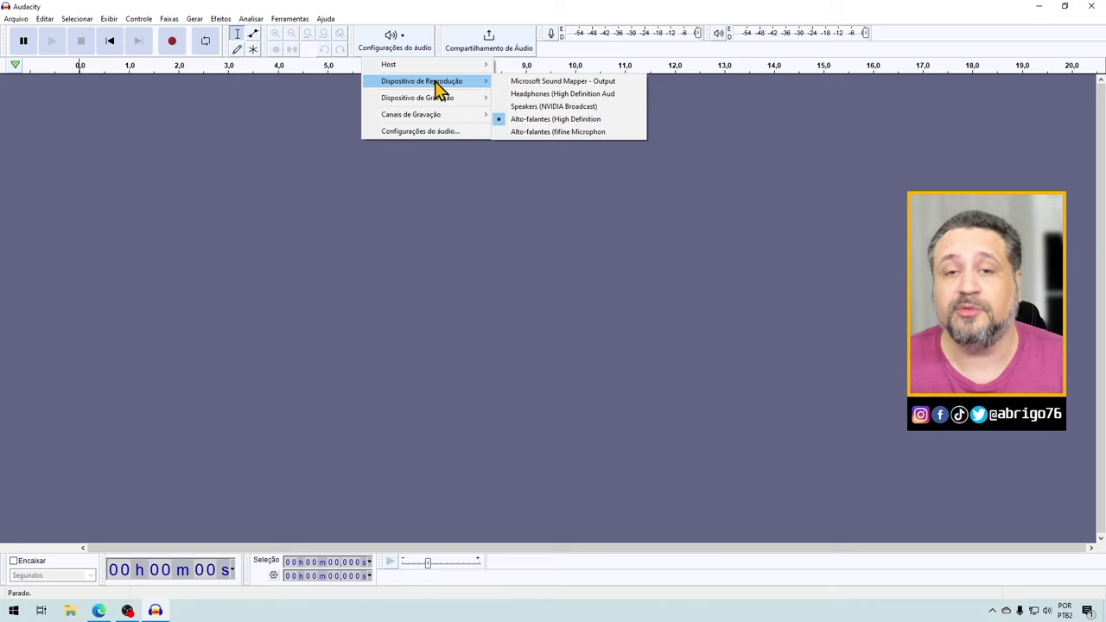
{"action": "left_click", "coordinate": [531, 97]}
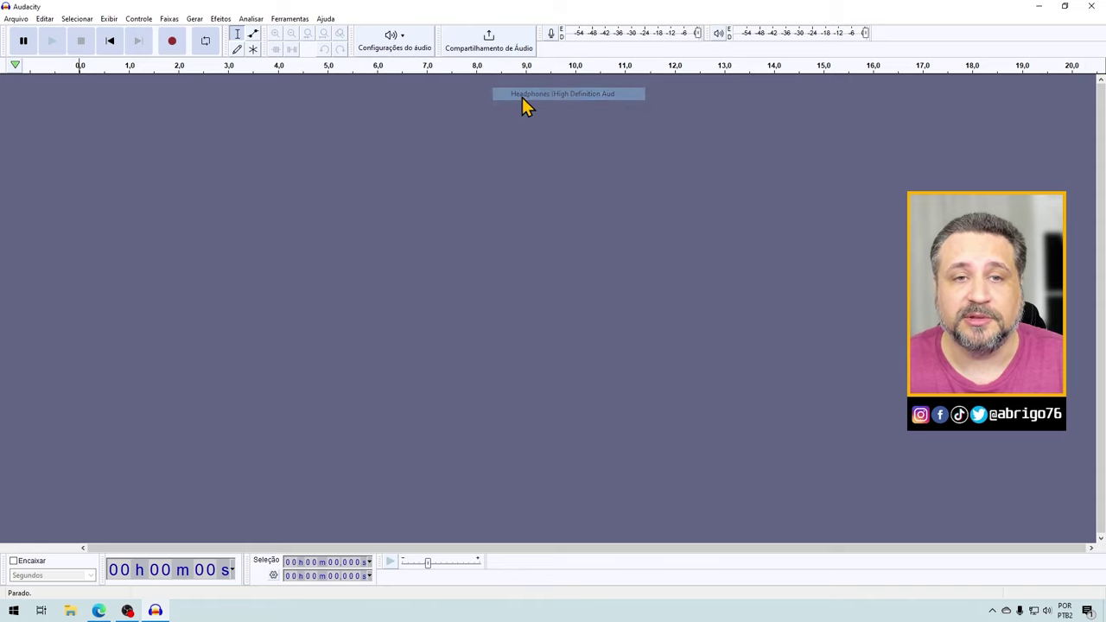
{"action": "left_click", "coordinate": [419, 52]}
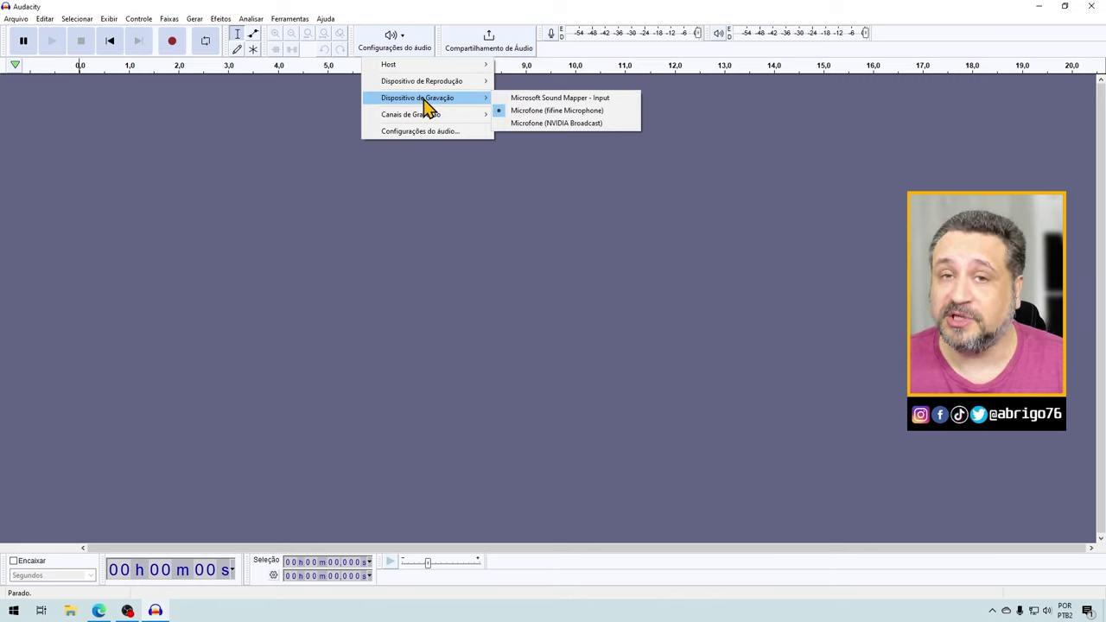
{"action": "left_click", "coordinate": [537, 113]}
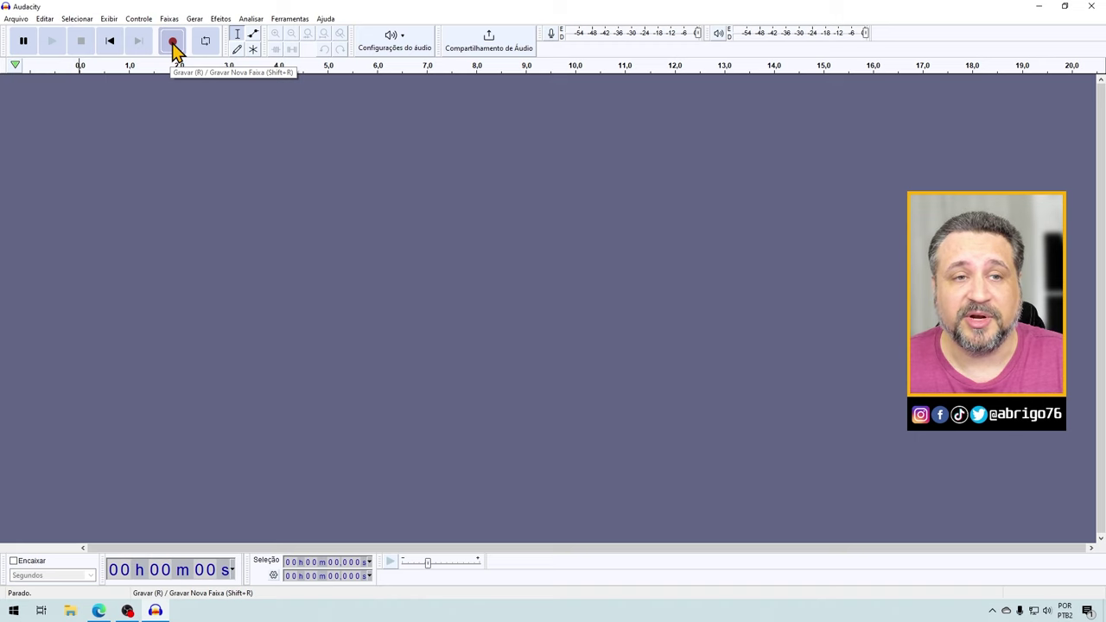
- Record about 36 seconds of voice on a new audio track, enlarging the track's height to fill the workspace
{"action": "left_click", "coordinate": [173, 43]}
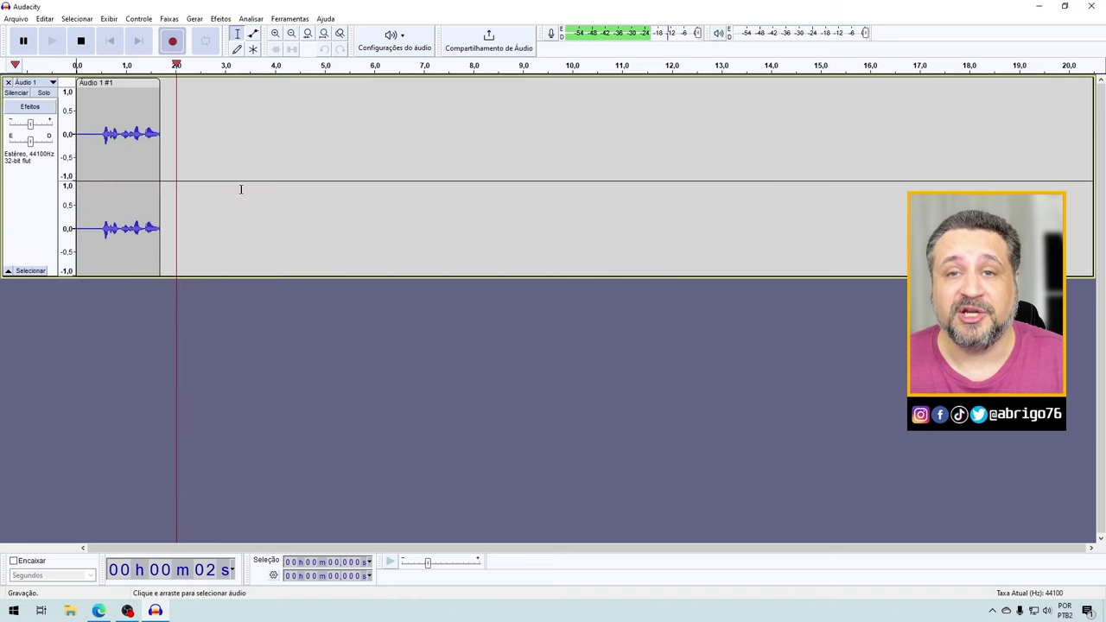
{"action": "left_click_drag", "start_coordinate": [452, 279], "coordinate": [458, 532]}
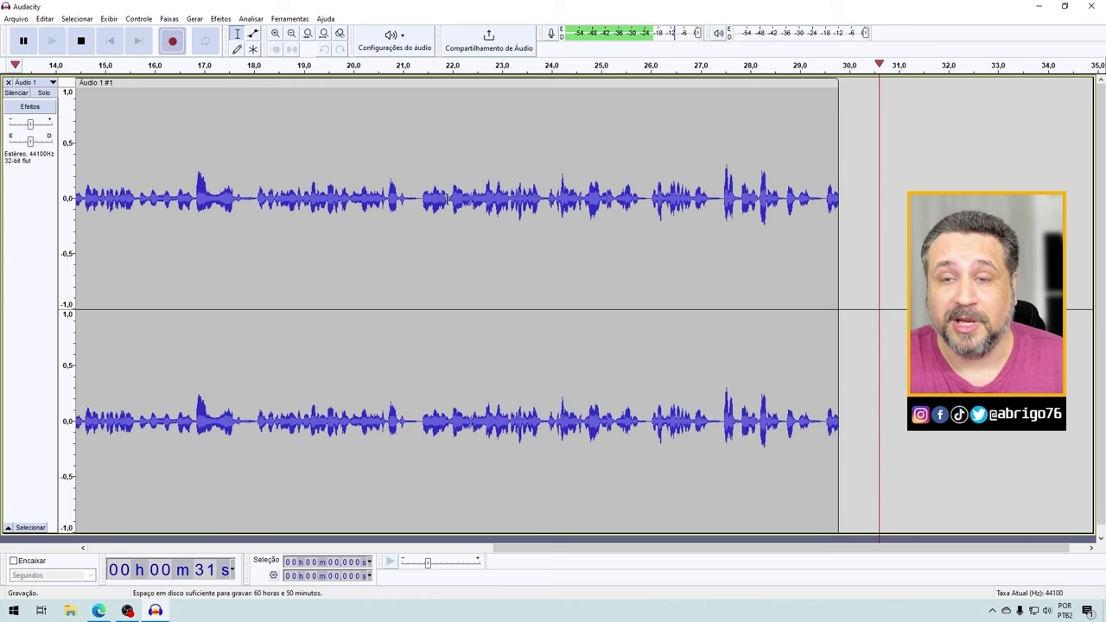
{"action": "left_click", "coordinate": [81, 40]}
{"action": "left_click", "coordinate": [556, 197]}
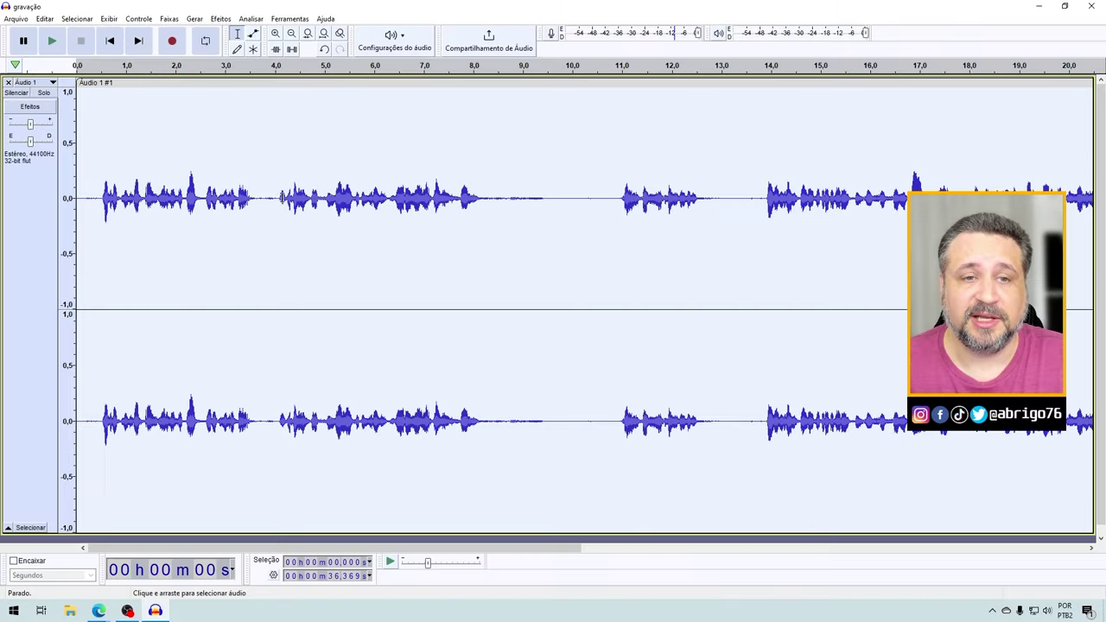
- Select a passage from about 4 to 8.5 seconds, clear the selection, and zoom out until the whole recording is visible
{"action": "left_click_drag", "start_coordinate": [271, 228], "coordinate": [500, 227]}
{"action": "left_click", "coordinate": [245, 95]}
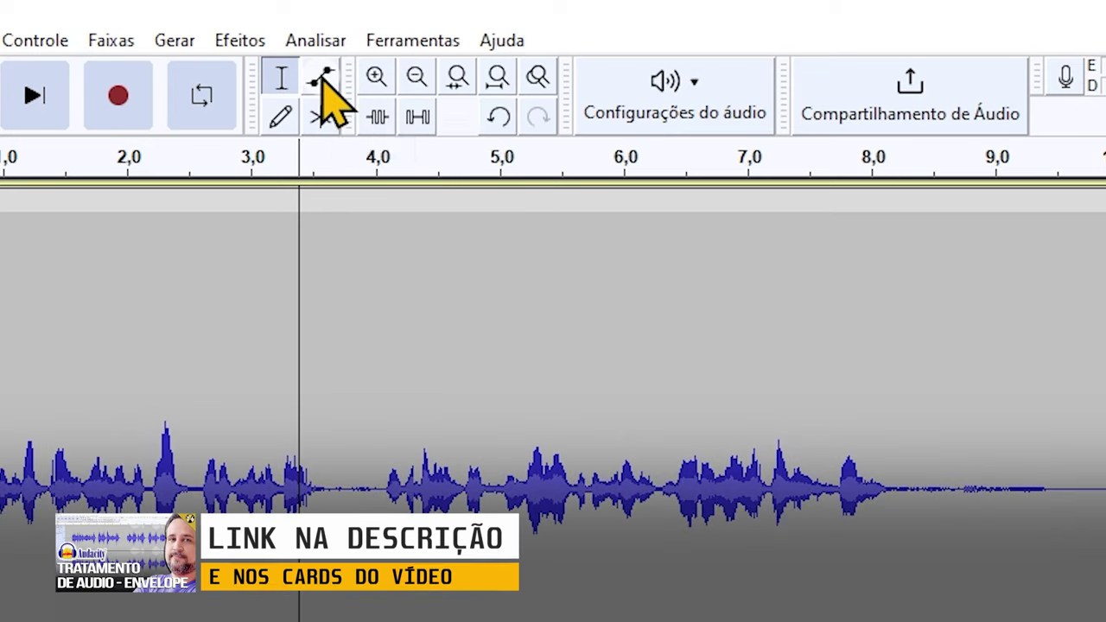
{"action": "left_click", "coordinate": [379, 78]}
{"action": "left_click", "coordinate": [417, 78]}
{"action": "left_click", "coordinate": [417, 78]}
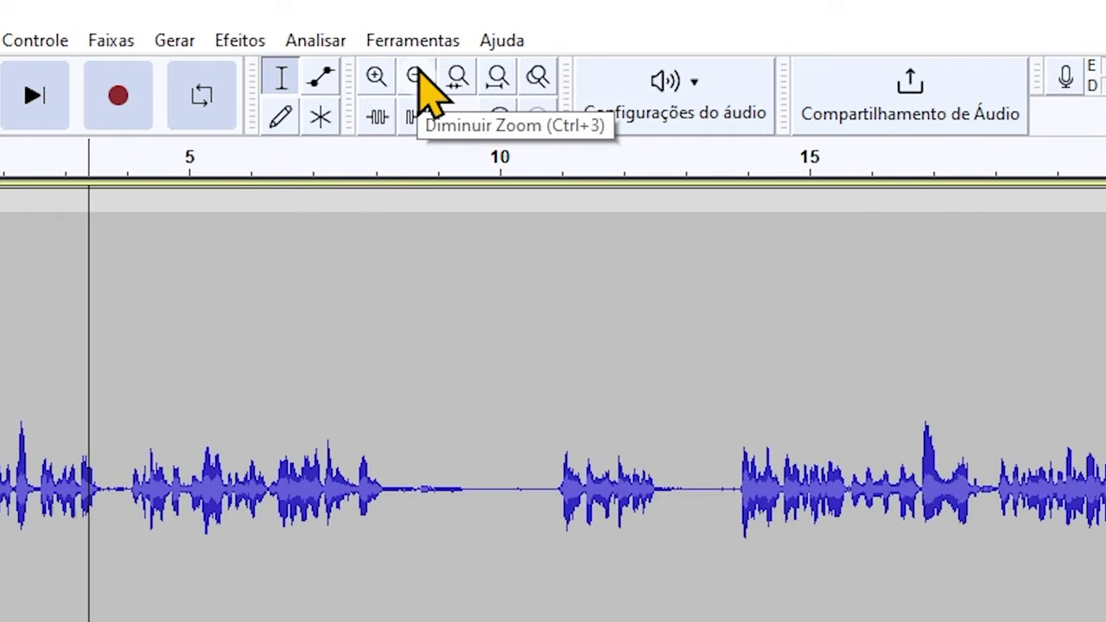
{"action": "left_click", "coordinate": [416, 78]}
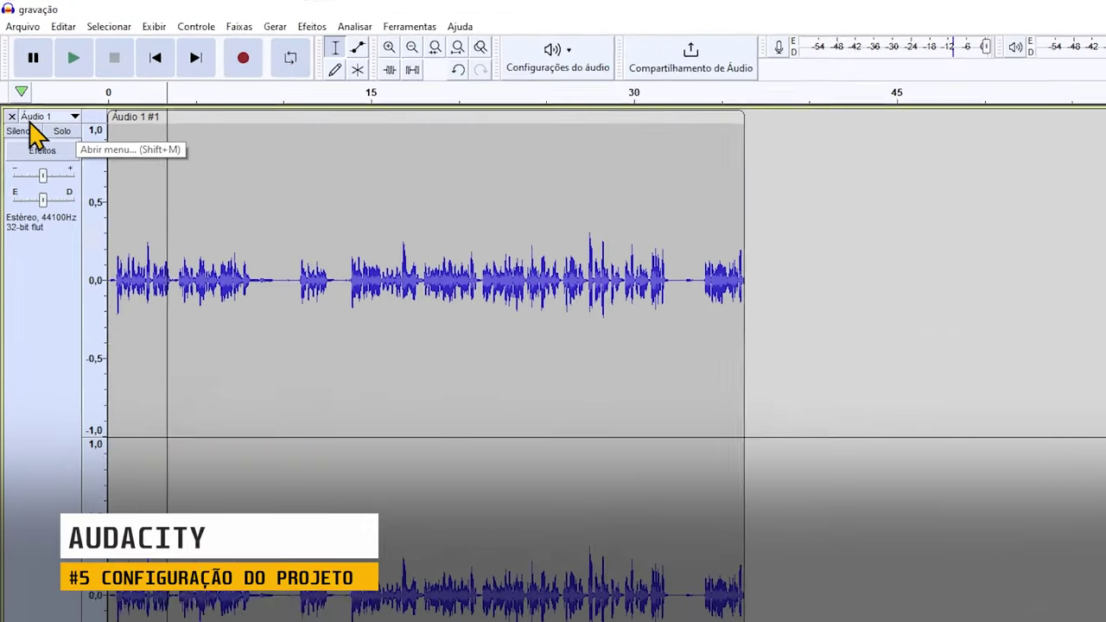
- Review the sample format and sample rate options of the recorded track without changing them
{"action": "left_click", "coordinate": [80, 125]}
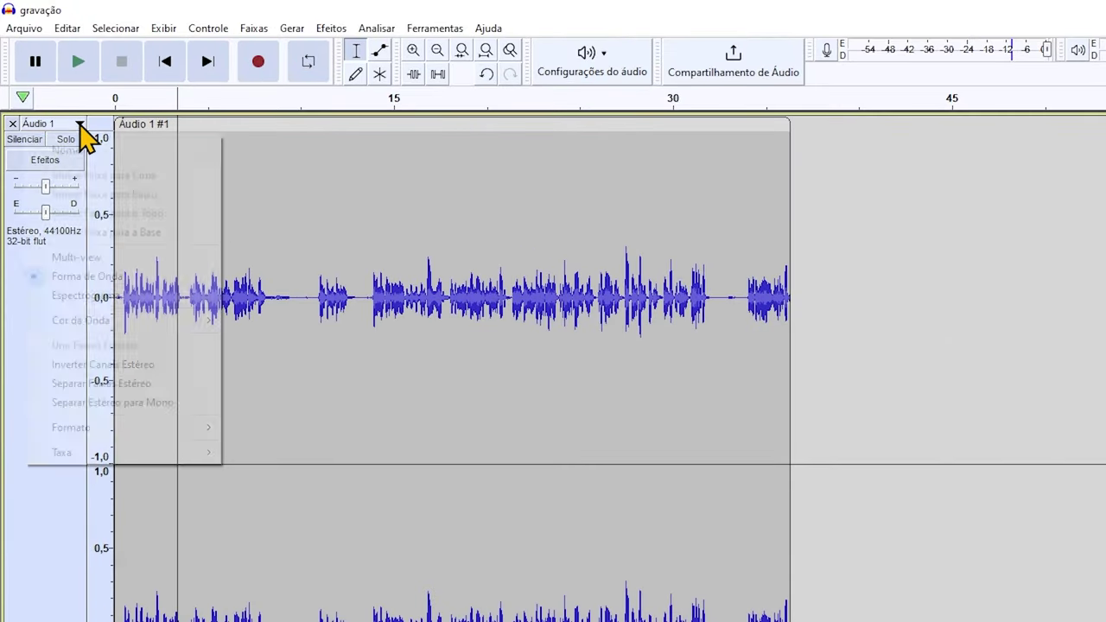
{"action": "mouse_move", "coordinate": [108, 430]}
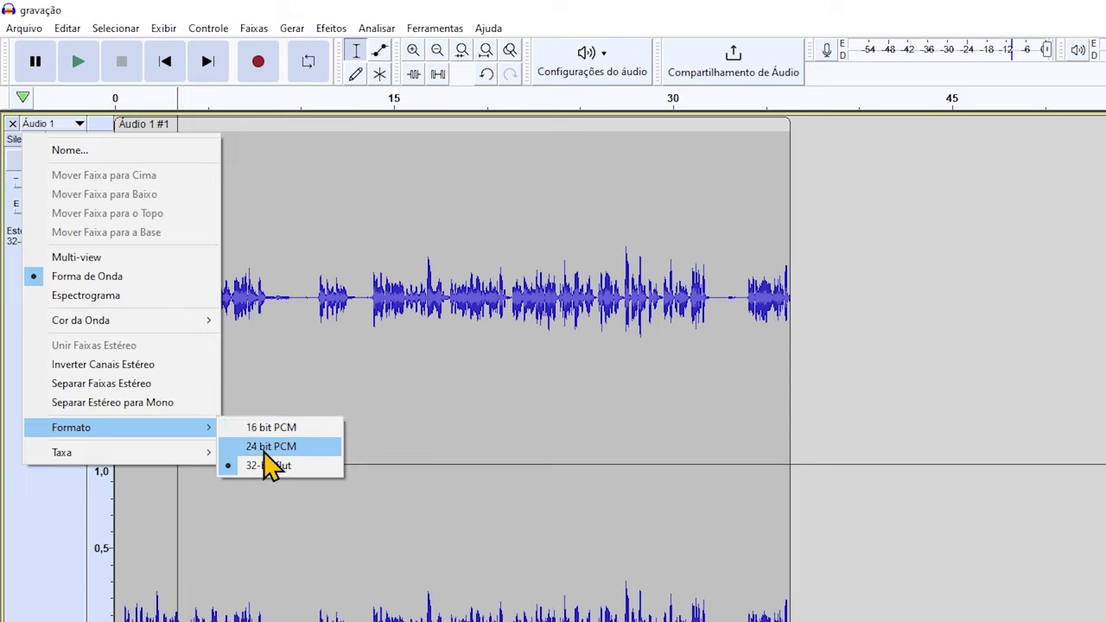
{"action": "mouse_move", "coordinate": [126, 467]}
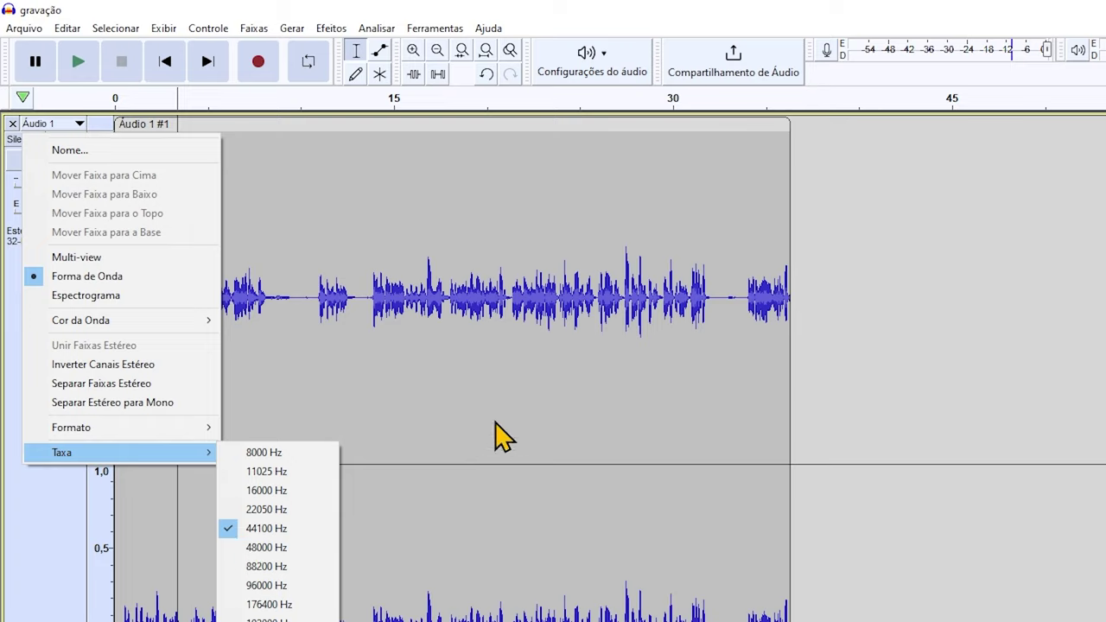
{"action": "left_click", "coordinate": [518, 381]}
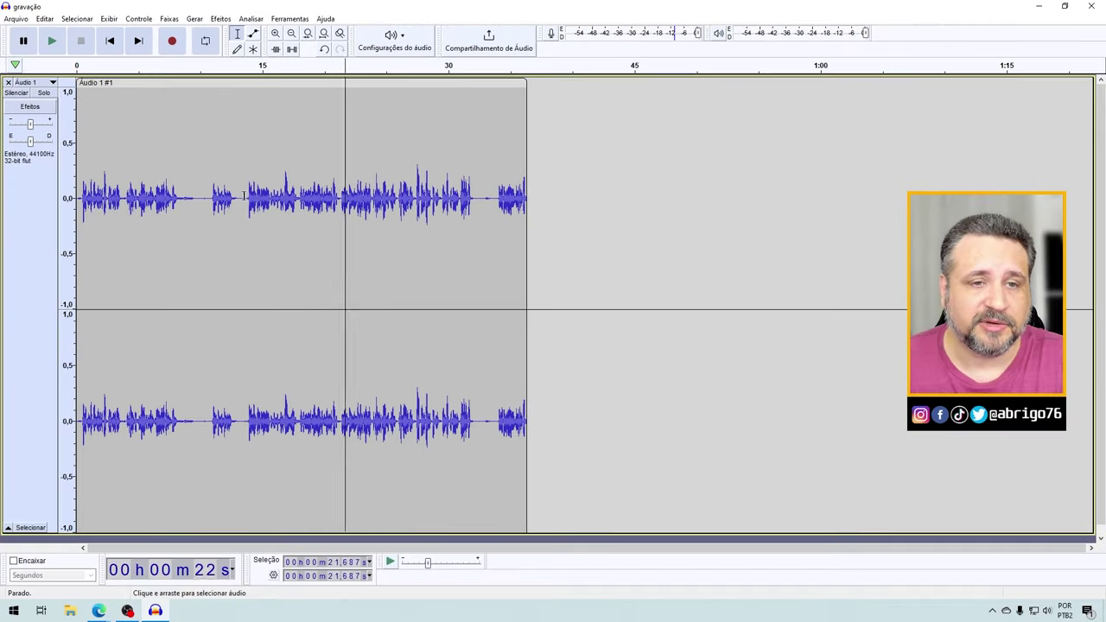
{"action": "left_click", "coordinate": [240, 372]}
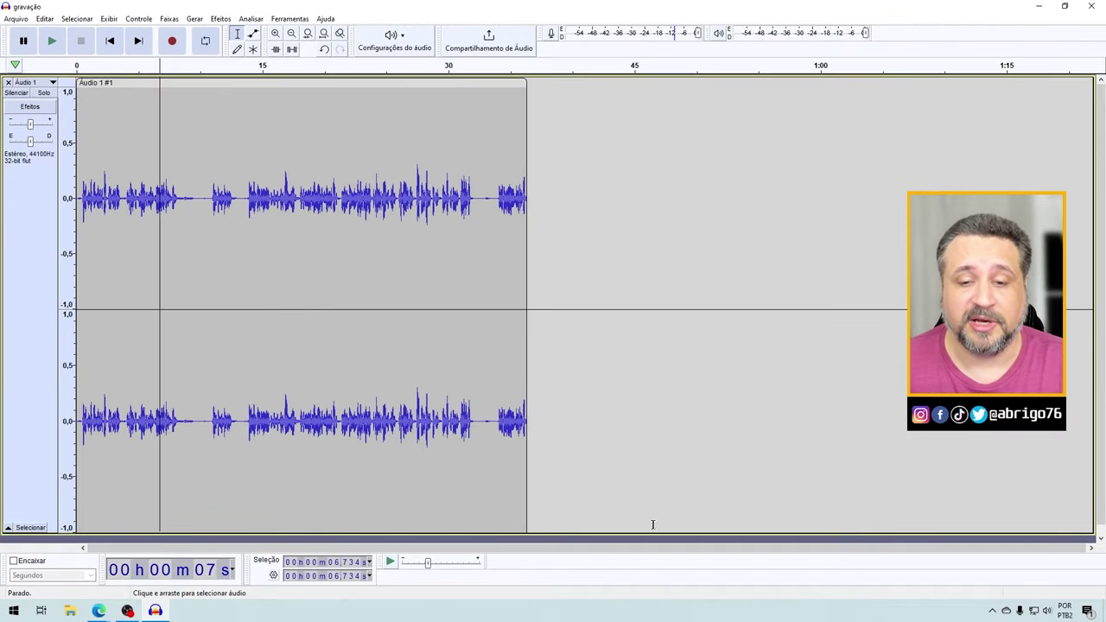
- Reduce the recorded track's height and import Coast - Anno Domini Beats.mp3 from the Youtube Creators folder as a second track
{"action": "left_click_drag", "start_coordinate": [616, 529], "coordinate": [639, 256]}
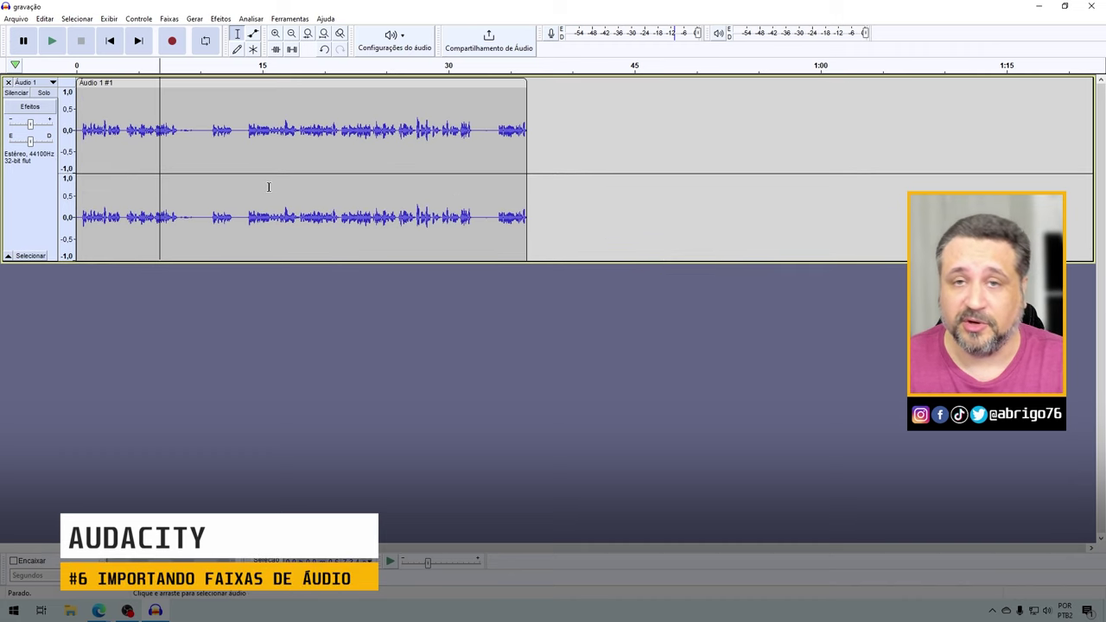
{"action": "left_click", "coordinate": [238, 146]}
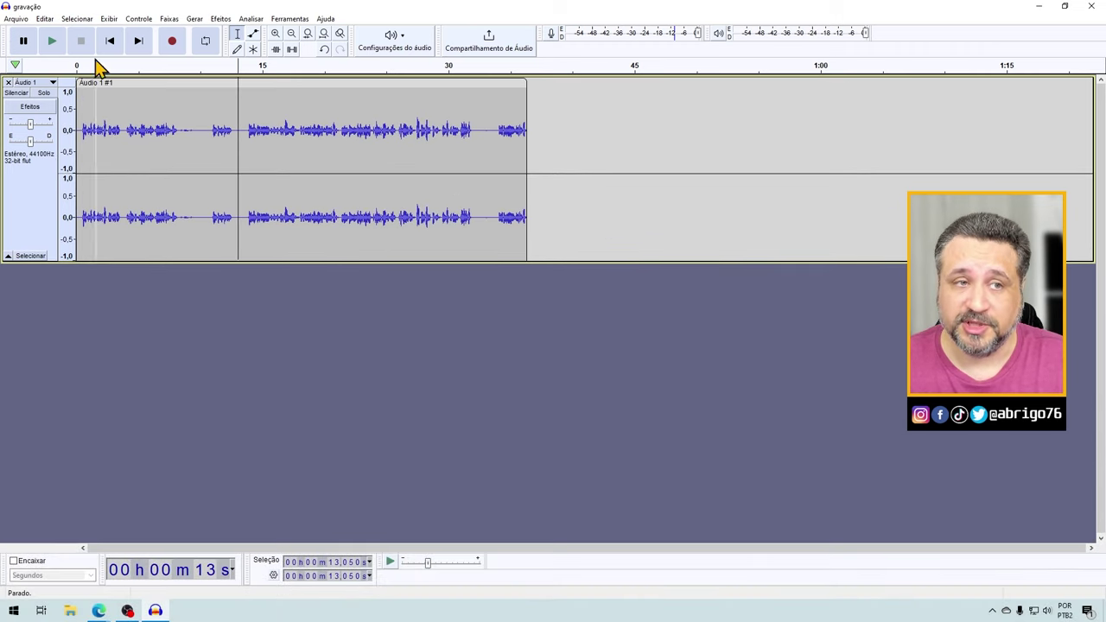
{"action": "left_click", "coordinate": [23, 20]}
{"action": "mouse_move", "coordinate": [50, 119]}
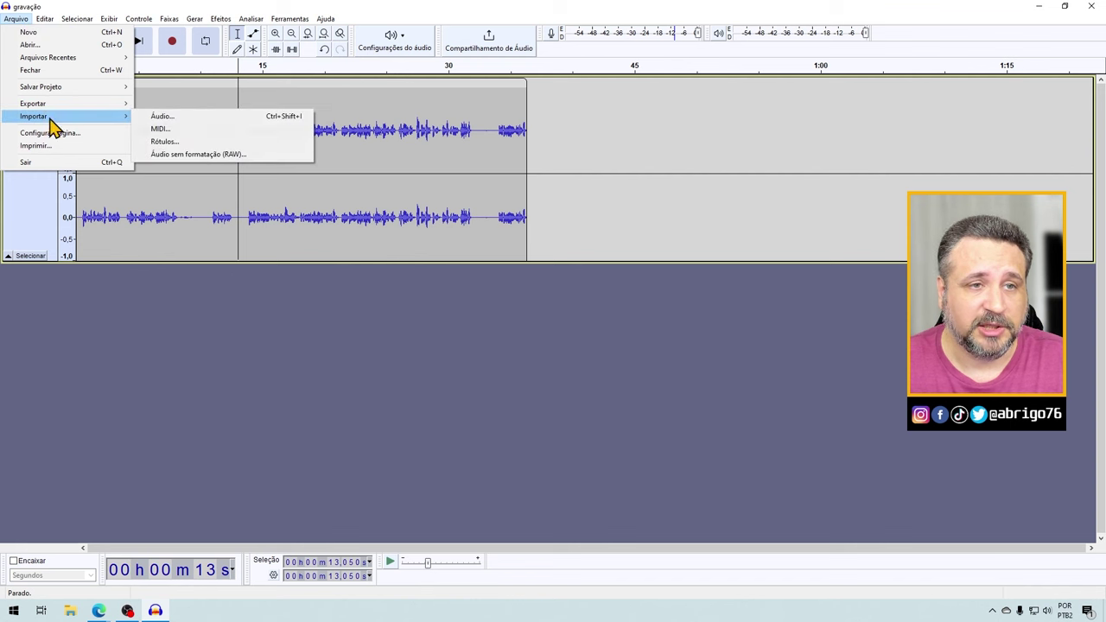
{"action": "left_click", "coordinate": [242, 117]}
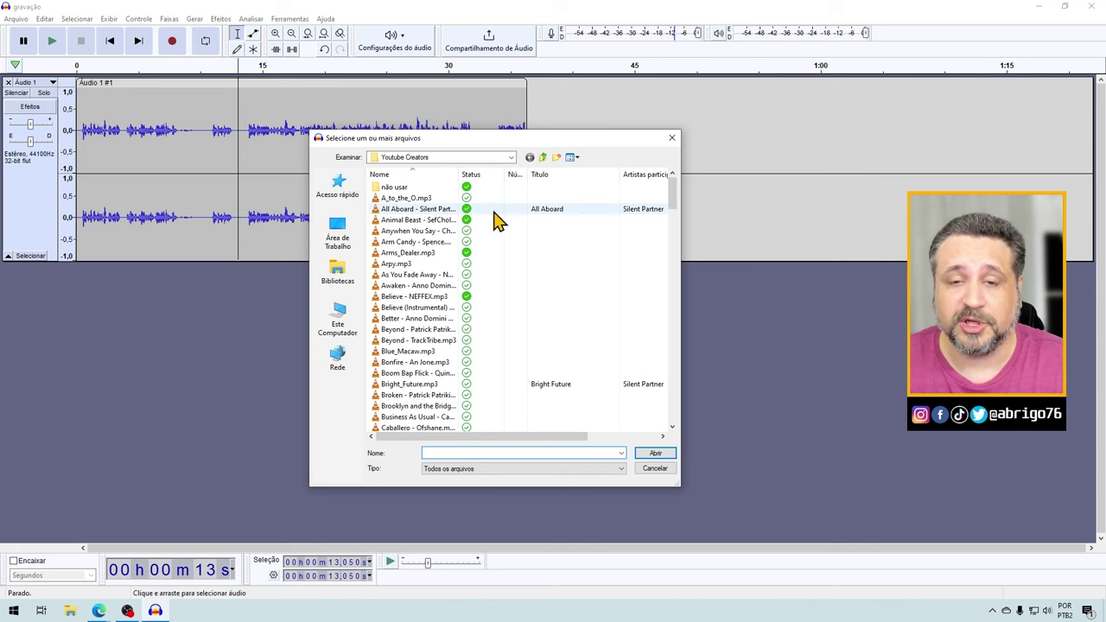
{"action": "left_click_drag", "start_coordinate": [458, 173], "coordinate": [512, 173]}
{"action": "left_click", "coordinate": [410, 287]}
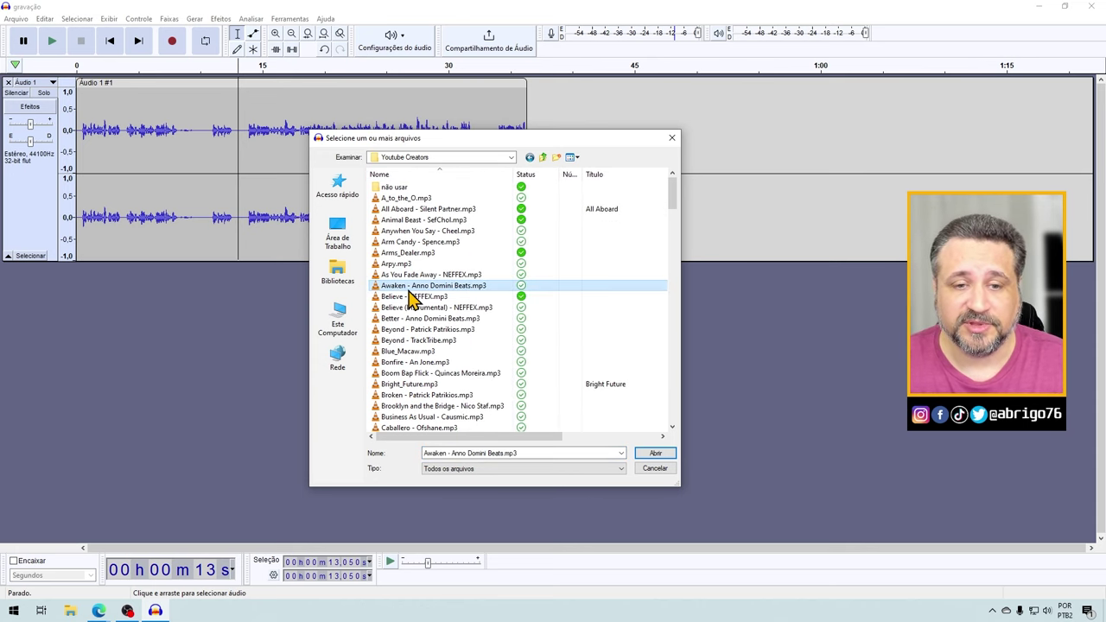
{"action": "scroll", "coordinate": [415, 299], "scroll_direction": "down", "scroll_amount": 1}
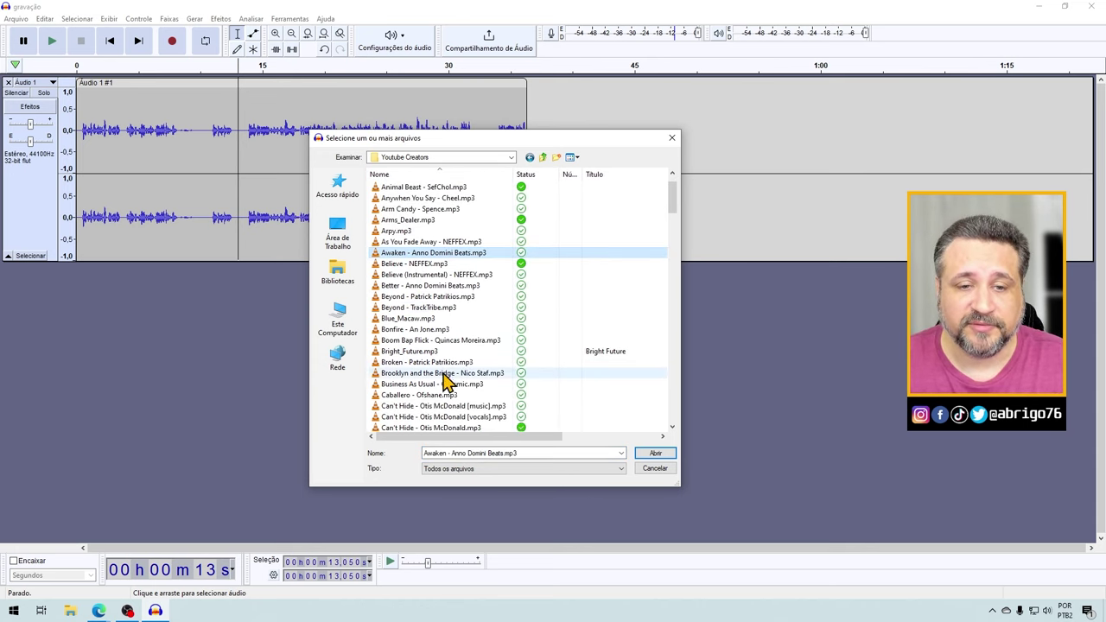
{"action": "scroll", "coordinate": [447, 377], "scroll_direction": "down", "scroll_amount": 1}
{"action": "scroll", "coordinate": [447, 378], "scroll_direction": "down", "scroll_amount": 7}
{"action": "left_click", "coordinate": [394, 200]}
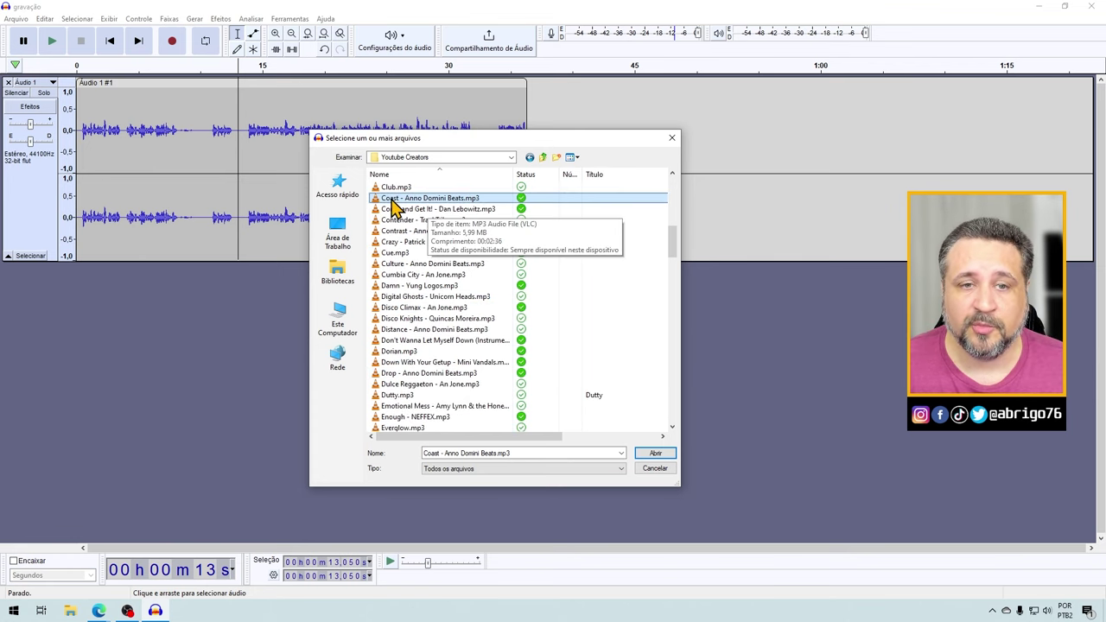
{"action": "double_click", "coordinate": [392, 200]}
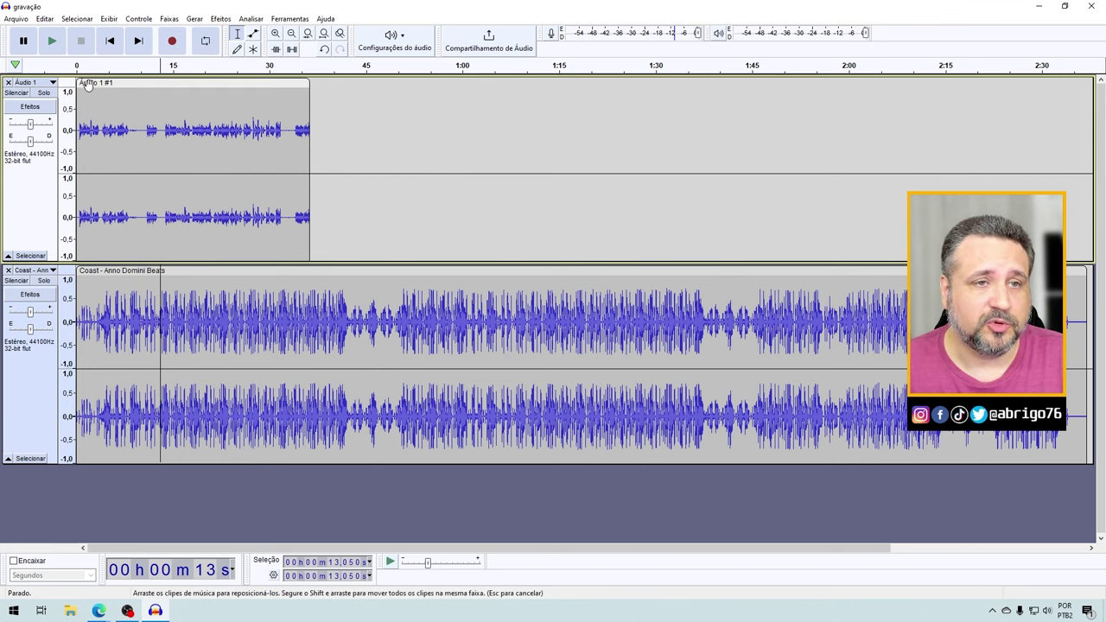
- Move the voice clip to start at about 5 seconds and play both tracks together briefly to preview the mix
{"action": "left_click_drag", "start_coordinate": [133, 83], "coordinate": [201, 93]}
{"action": "mouse_move", "coordinate": [112, 272]}
{"action": "left_mouse_down"}
{"action": "mouse_move", "coordinate": [266, 271]}
{"action": "mouse_move", "coordinate": [110, 267]}
{"action": "left_mouse_up"}
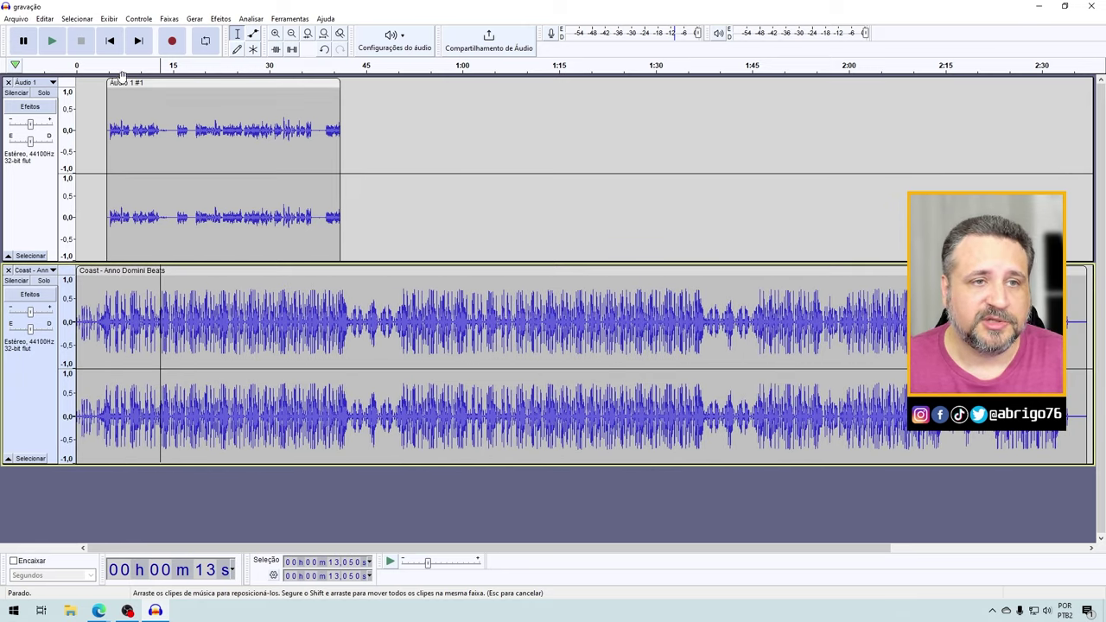
{"action": "left_click", "coordinate": [123, 74]}
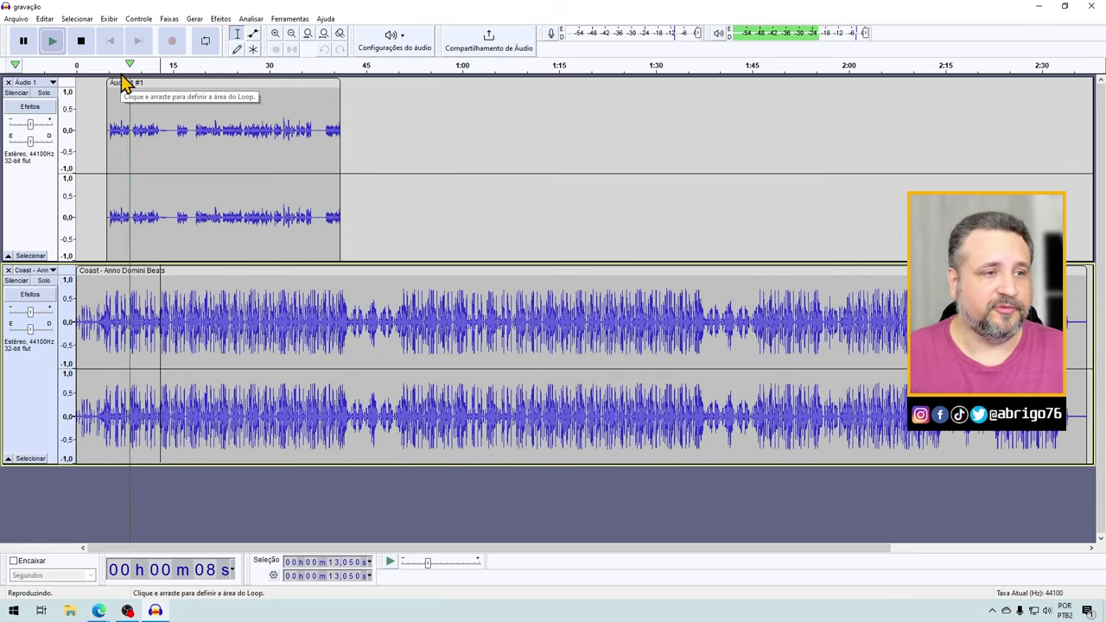
{"action": "left_click", "coordinate": [109, 77]}
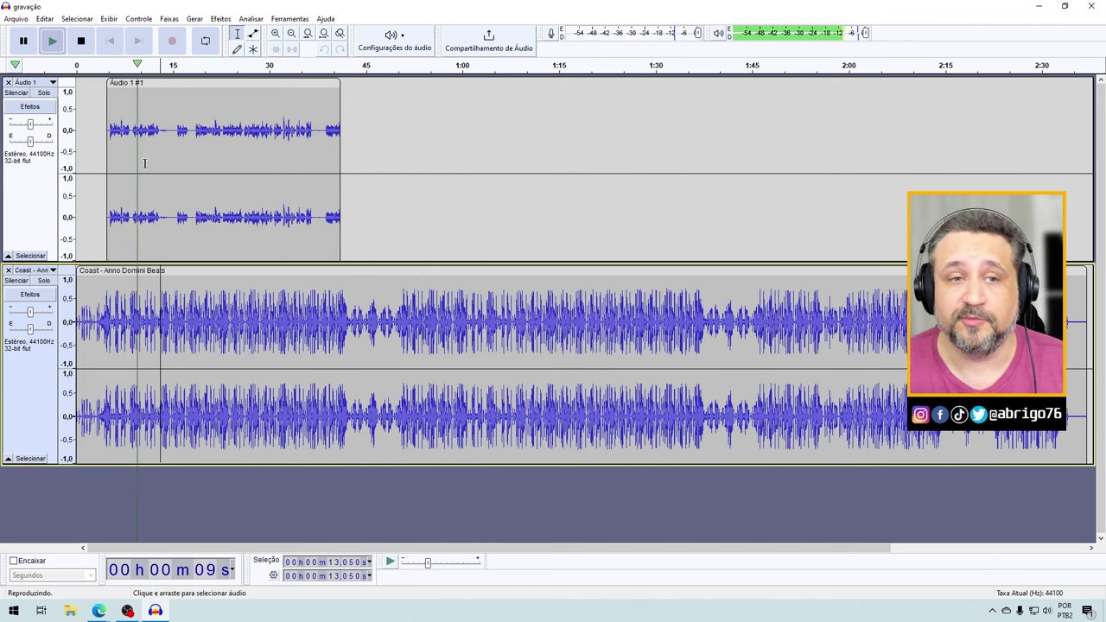
{"action": "left_click", "coordinate": [80, 40]}
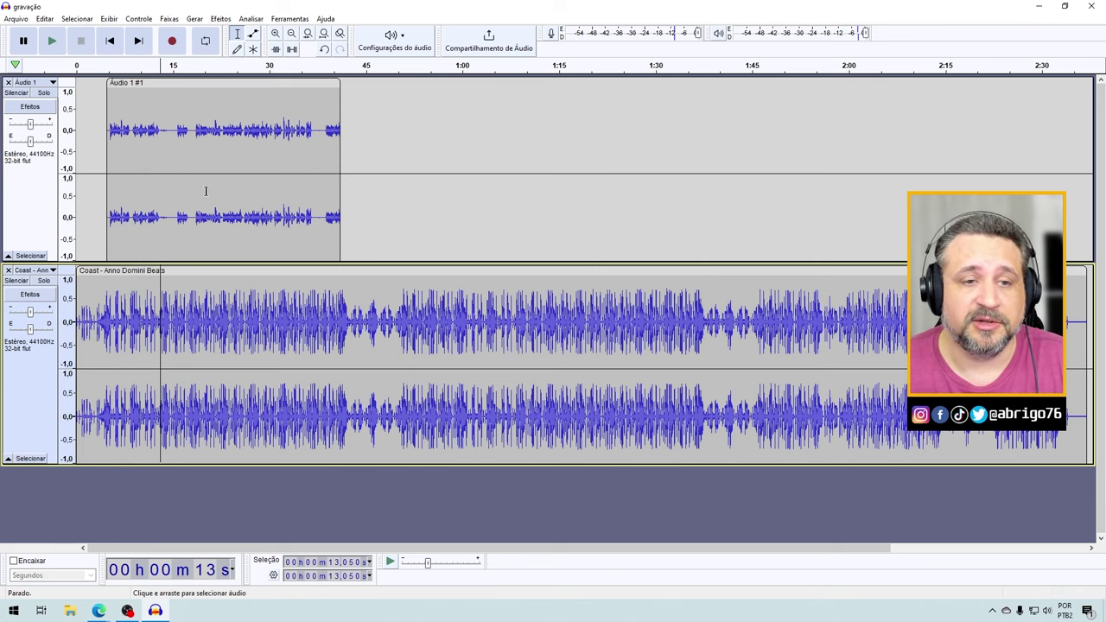
- Try deleting the beginning of the voice clip, from about 3.9 to 17.7 seconds, and undo the deletion
{"action": "left_click", "coordinate": [191, 131]}
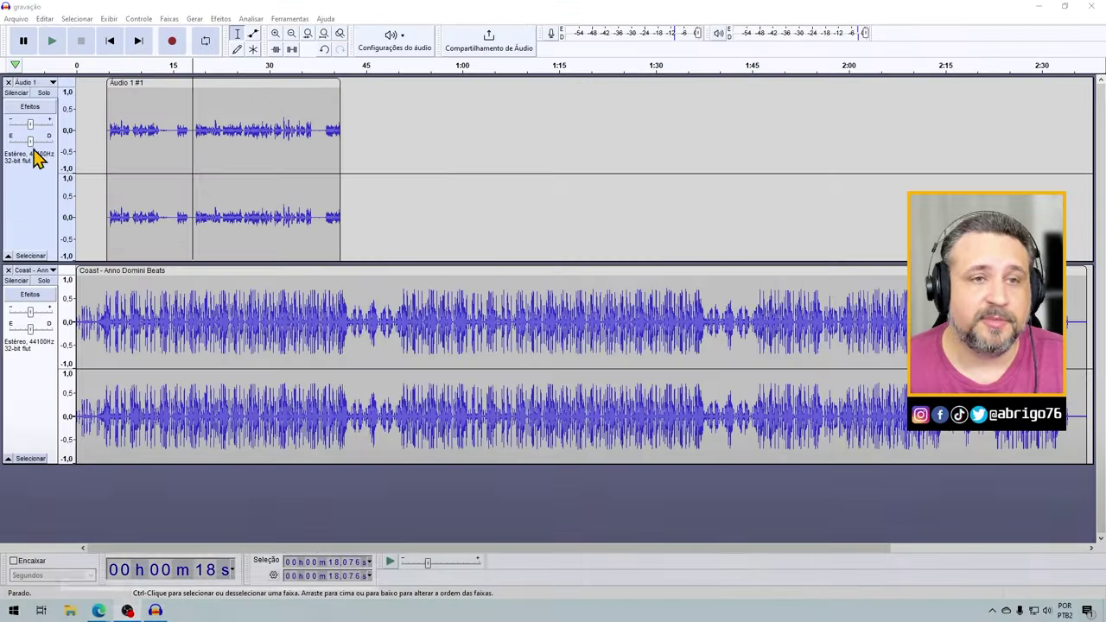
{"action": "left_click", "coordinate": [236, 134]}
{"action": "left_click", "coordinate": [192, 134]}
{"action": "left_click_drag", "start_coordinate": [192, 134], "coordinate": [101, 131]}
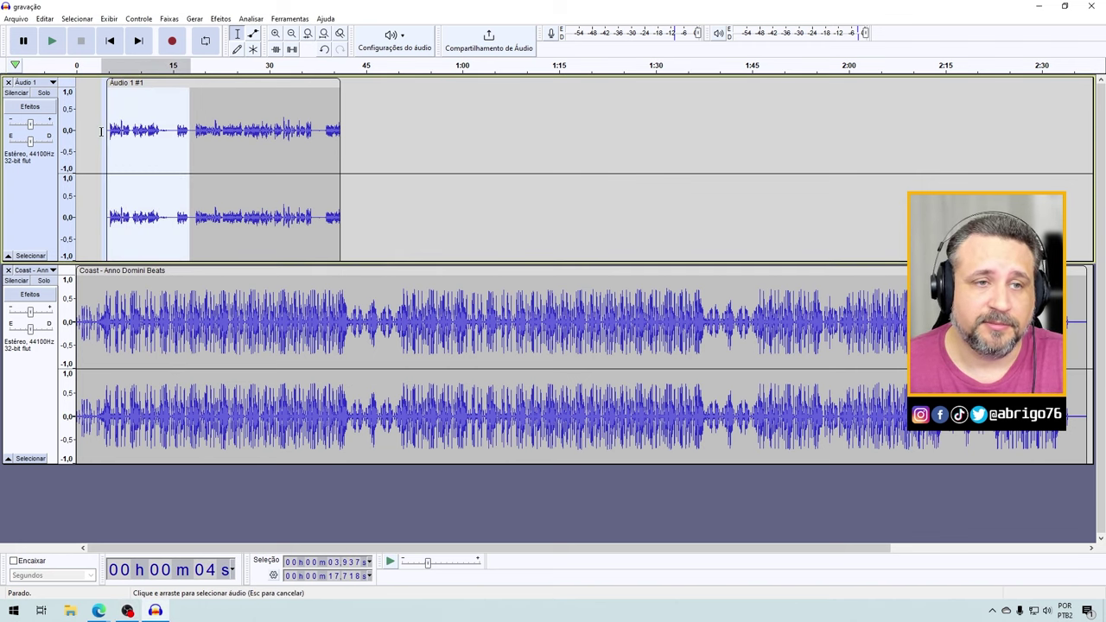
{"action": "key", "text": "Delete"}
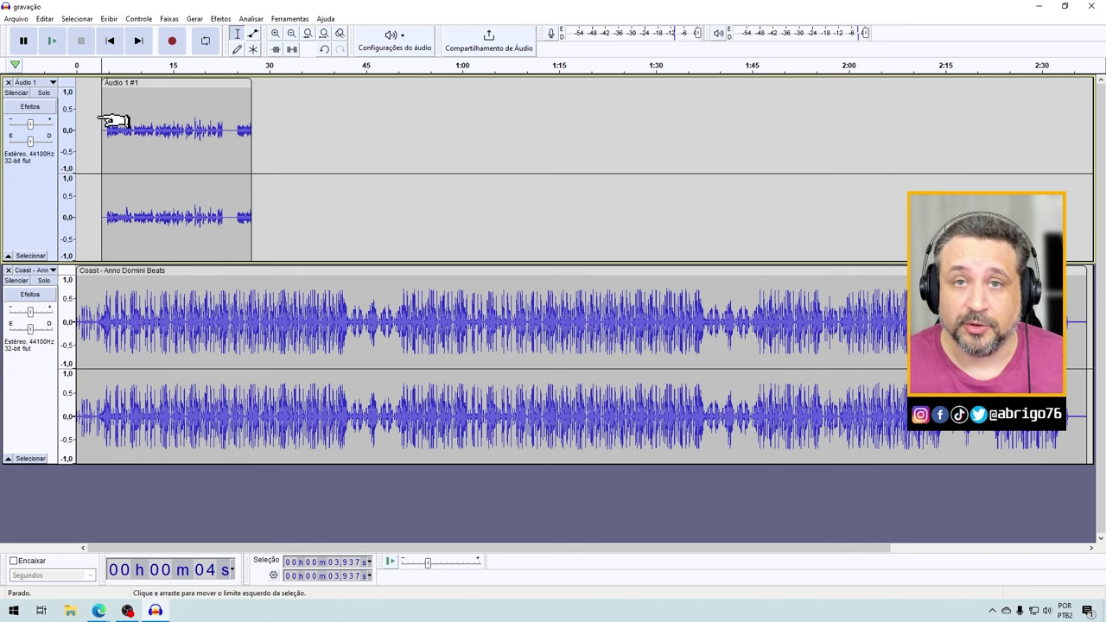
{"action": "key", "text": "ctrl+z"}
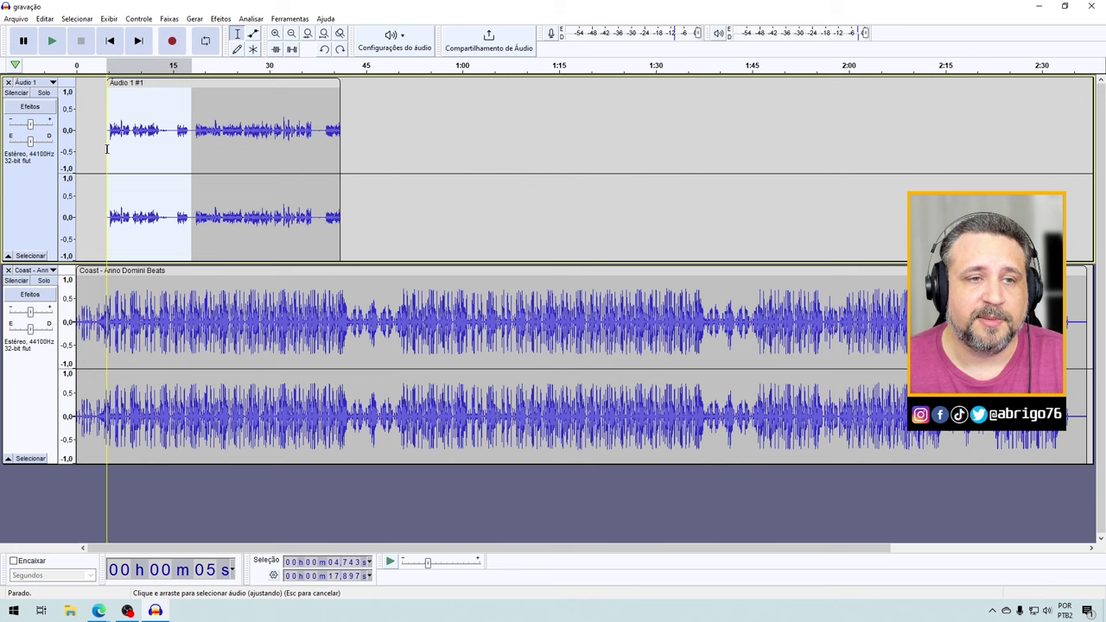
- Split the voice clip at the end of the current selection and move the second part to start at about 24 seconds
{"action": "right_click", "coordinate": [153, 110]}
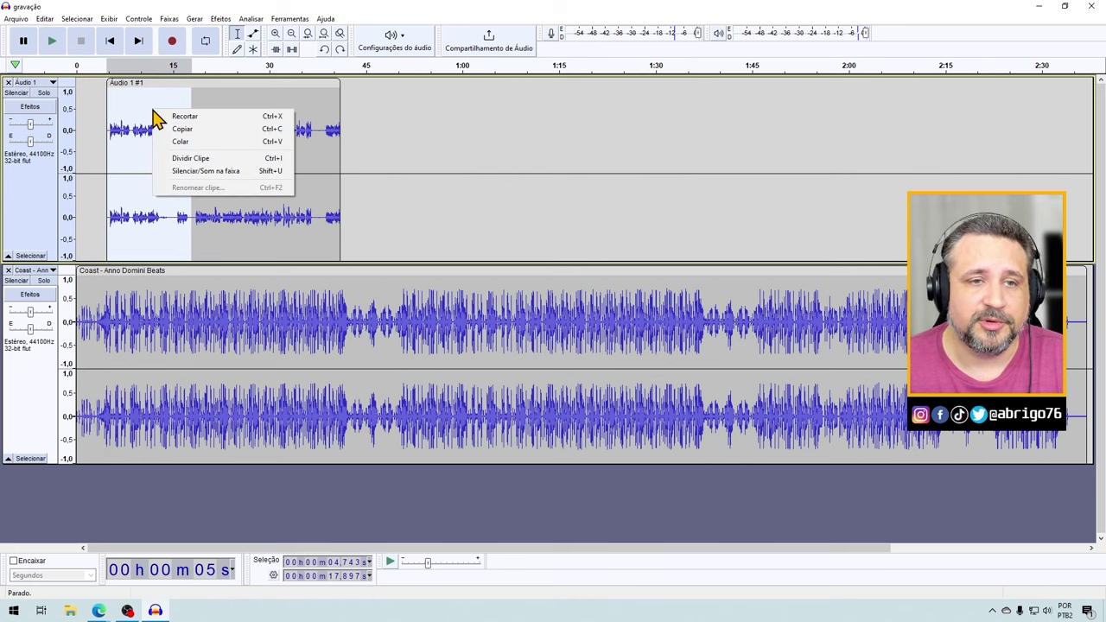
{"action": "left_click", "coordinate": [189, 160]}
{"action": "left_click_drag", "start_coordinate": [217, 83], "coordinate": [255, 83]}
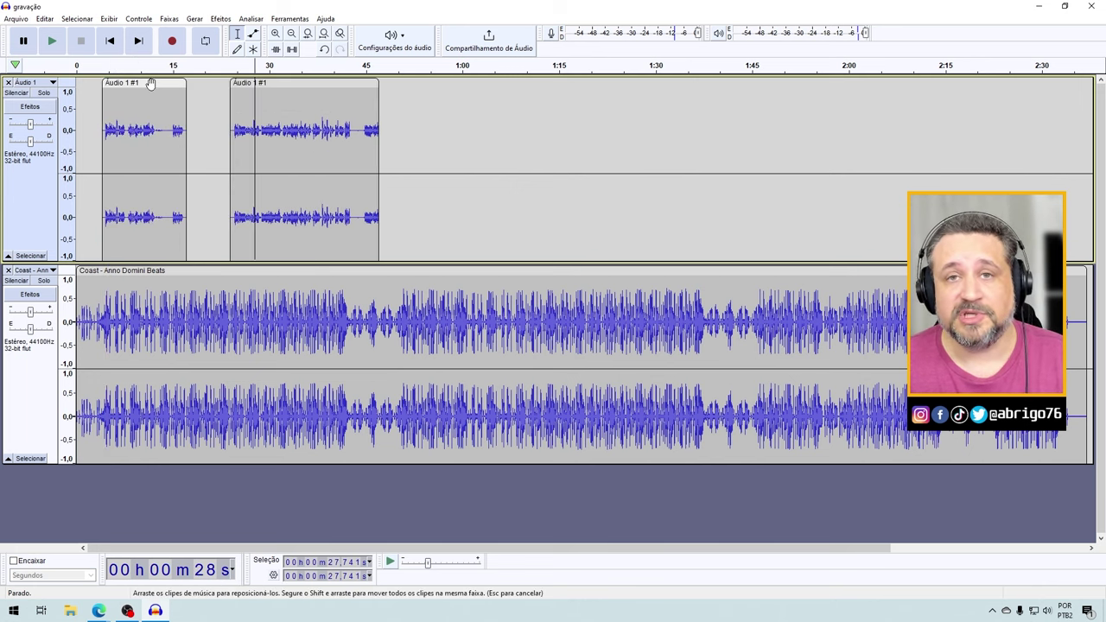
- Delete the first voice clip by removing the range from about 2.6 to 19.5 seconds on the voice track
{"action": "left_click", "coordinate": [150, 84]}
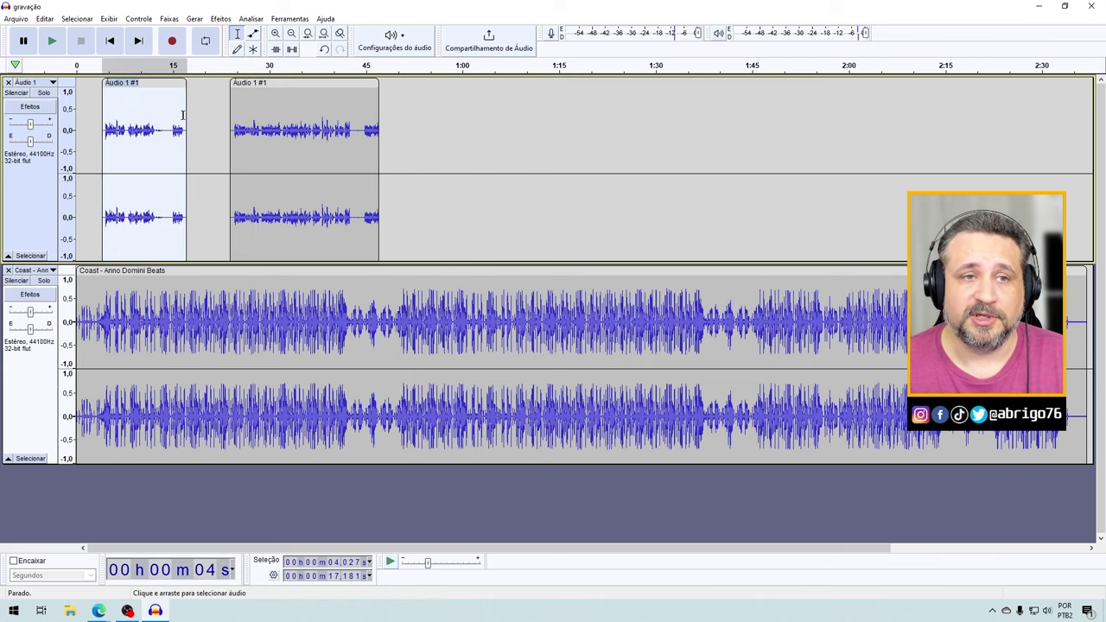
{"action": "left_click_drag", "start_coordinate": [202, 129], "coordinate": [92, 136]}
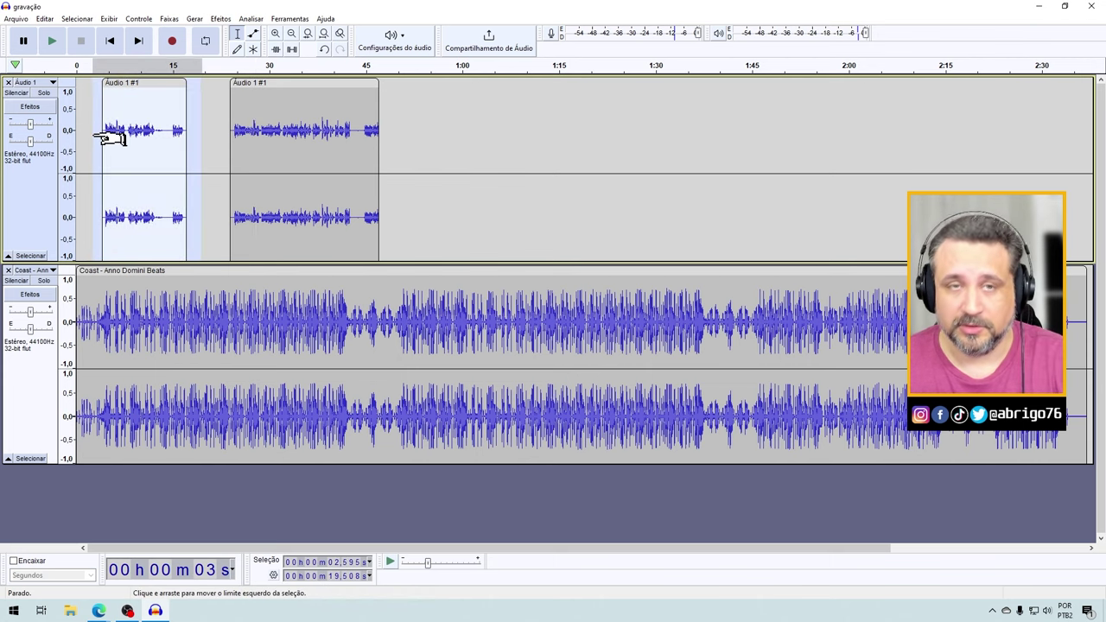
{"action": "key", "text": "Delete"}
- Delete the end of the remaining voice clip from about 43.3 seconds and move the clip to start at about 3.5 seconds
{"action": "left_click_drag", "start_coordinate": [355, 131], "coordinate": [377, 141]}
{"action": "key", "text": "Delete"}
{"action": "left_click_drag", "start_coordinate": [306, 83], "coordinate": [174, 99]}
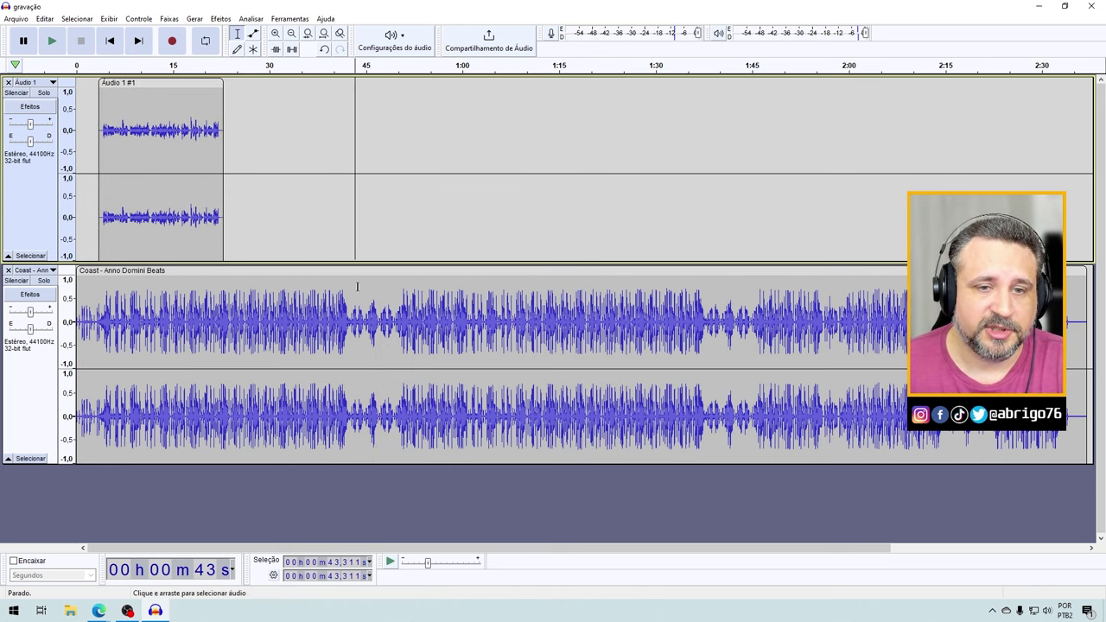
- Trim the music track by deleting everything after about 28.7 seconds
{"action": "left_click_drag", "start_coordinate": [261, 318], "coordinate": [932, 354]}
{"action": "key", "text": "Delete"}
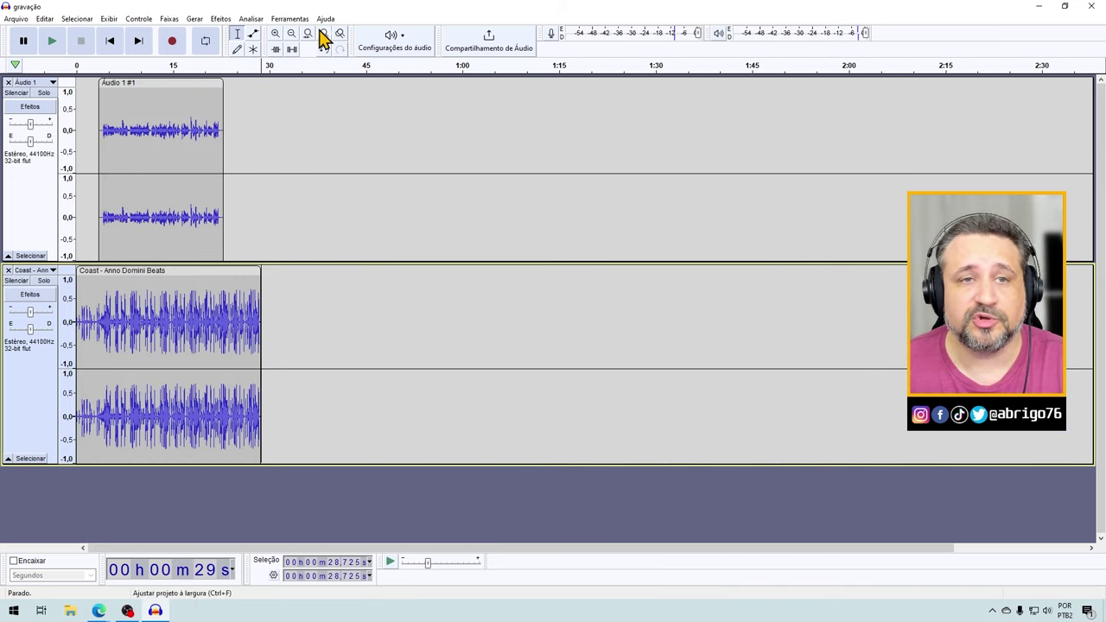
{"action": "double_click", "coordinate": [275, 33]}
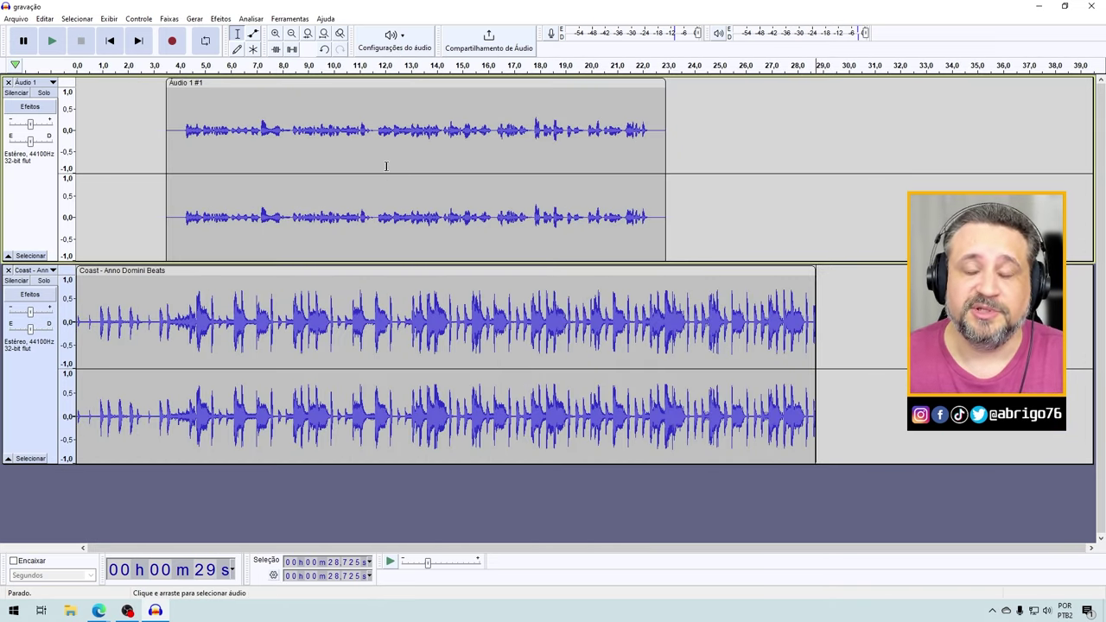
- Normalize the peak amplitude of the whole voice clip with DC offset removal enabled
{"action": "left_click", "coordinate": [389, 189]}
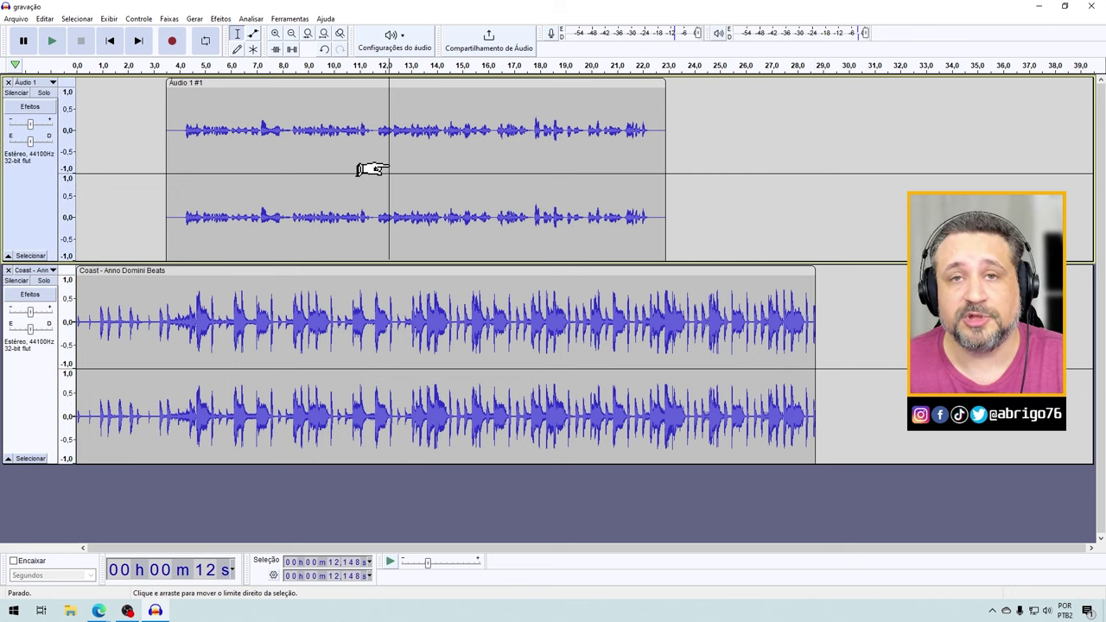
{"action": "left_click_drag", "start_coordinate": [664, 160], "coordinate": [171, 163]}
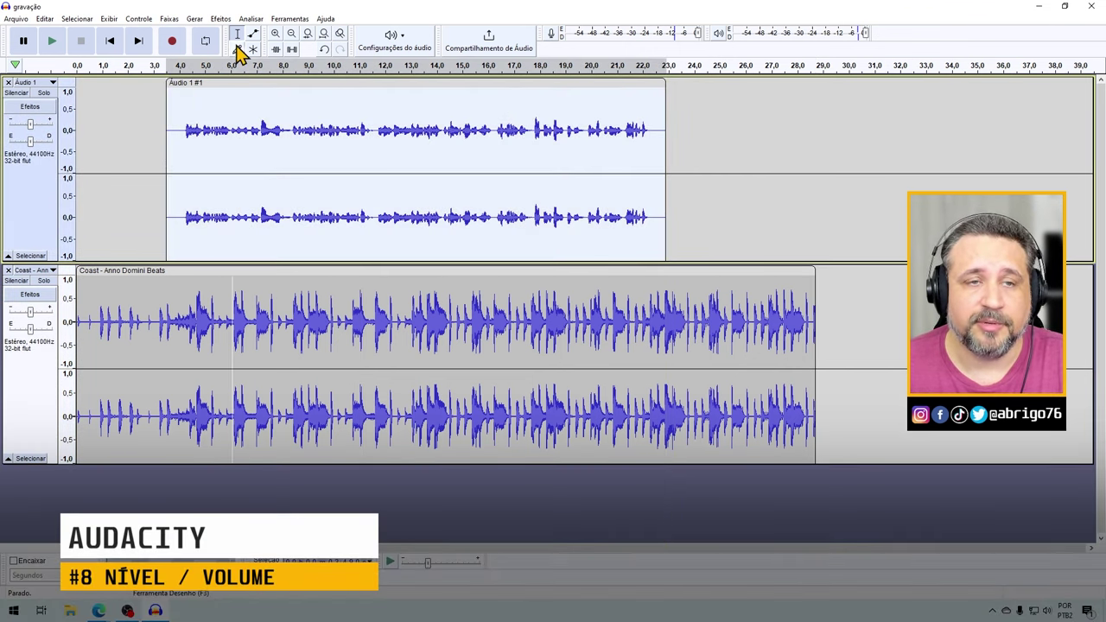
{"action": "left_click", "coordinate": [220, 19]}
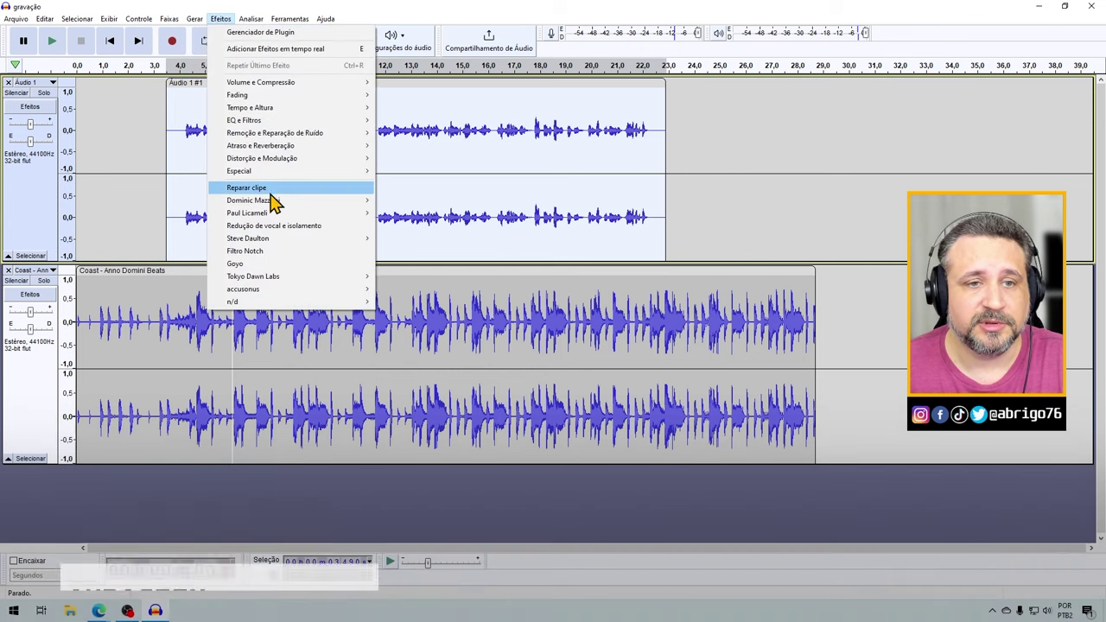
{"action": "mouse_move", "coordinate": [292, 85]}
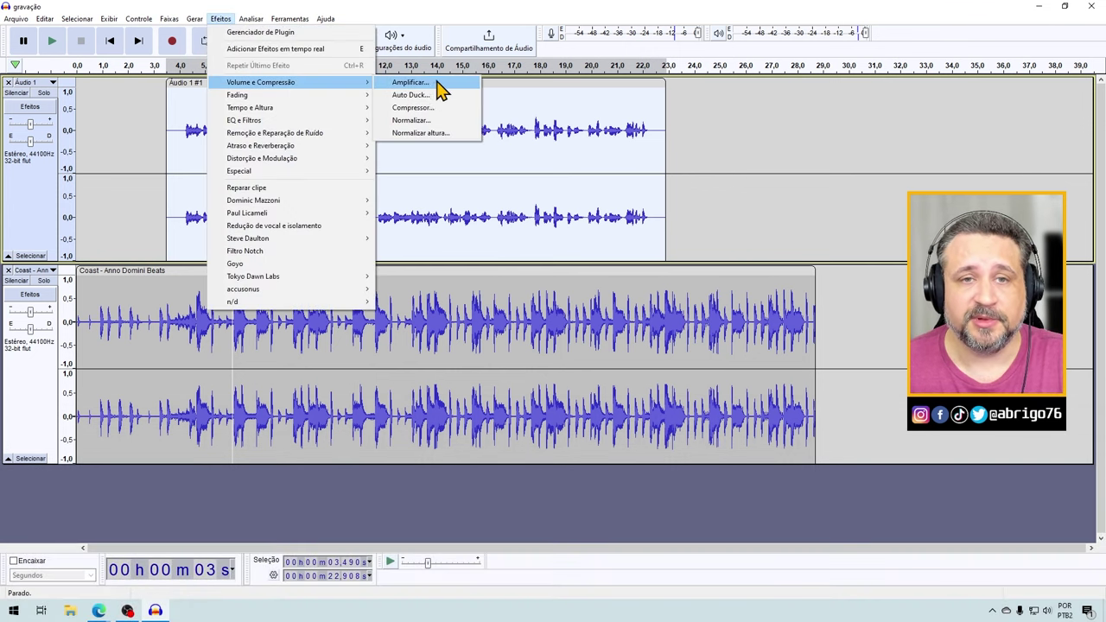
{"action": "left_click", "coordinate": [441, 123]}
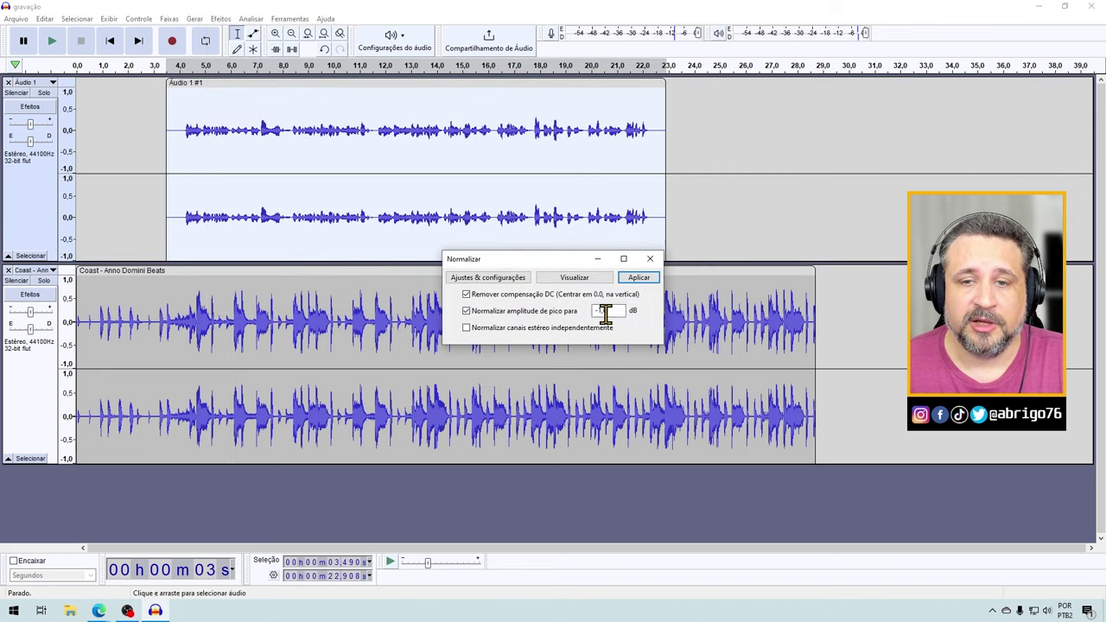
{"action": "left_click", "coordinate": [640, 277]}
{"action": "left_click", "coordinate": [321, 130]}
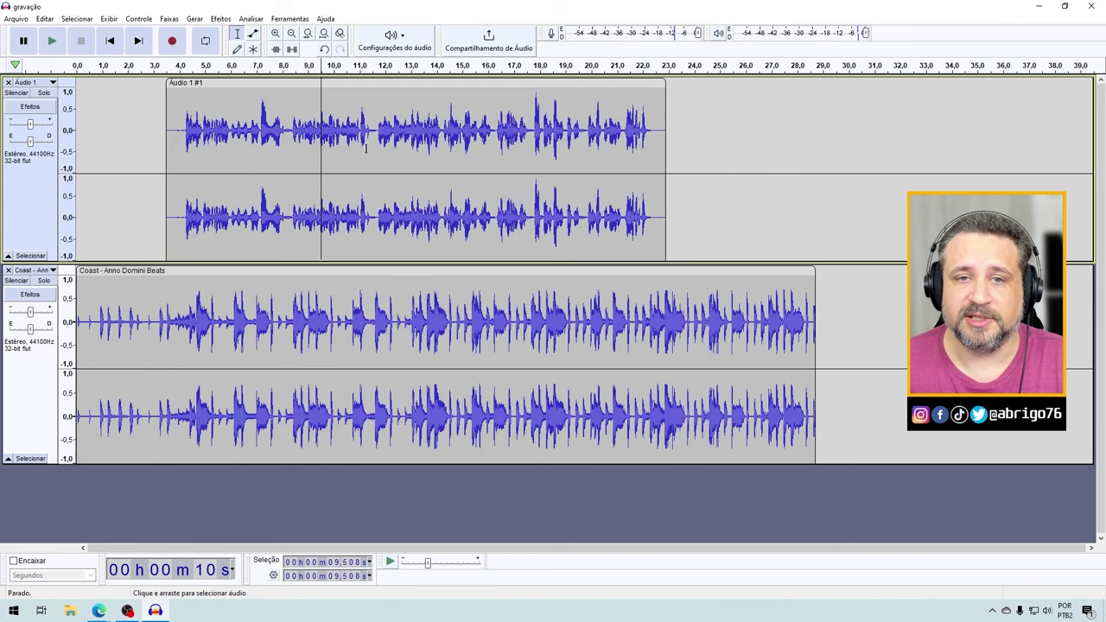
- Set an amplification of -20.6 dB for the whole music clip in the Amplify effect and preview it briefly
{"action": "left_click", "coordinate": [338, 321]}
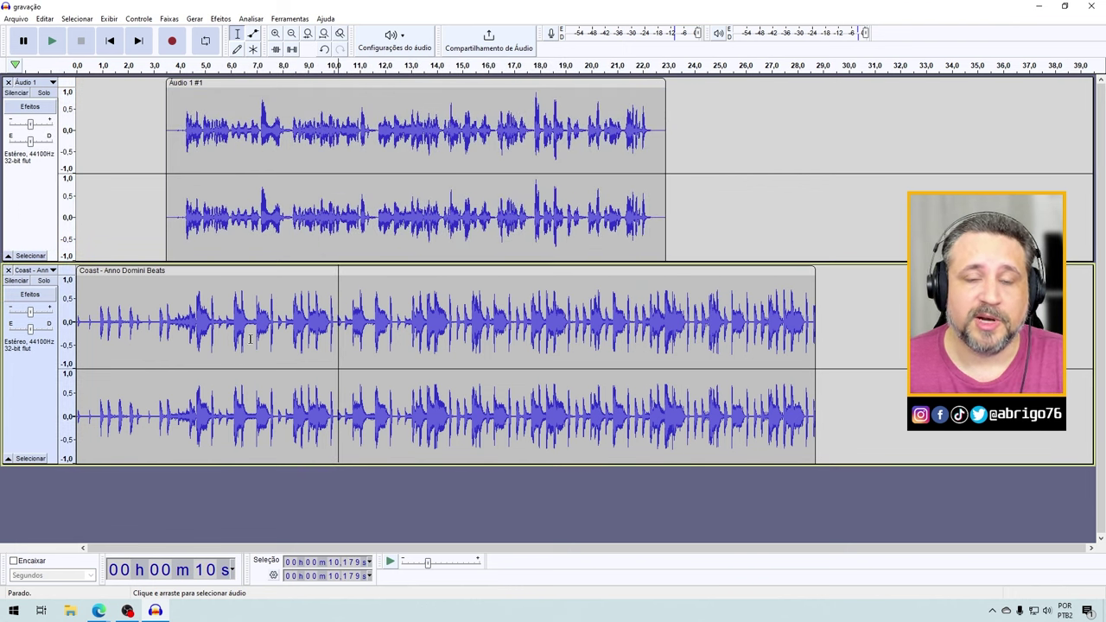
{"action": "left_click_drag", "start_coordinate": [827, 348], "coordinate": [77, 329]}
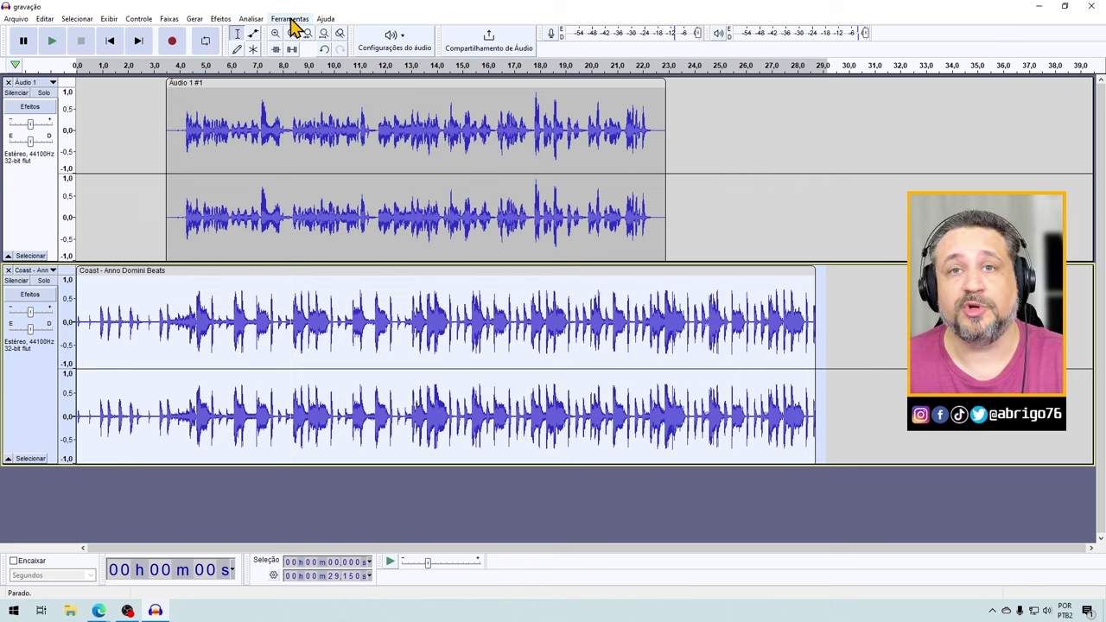
{"action": "left_click", "coordinate": [221, 19]}
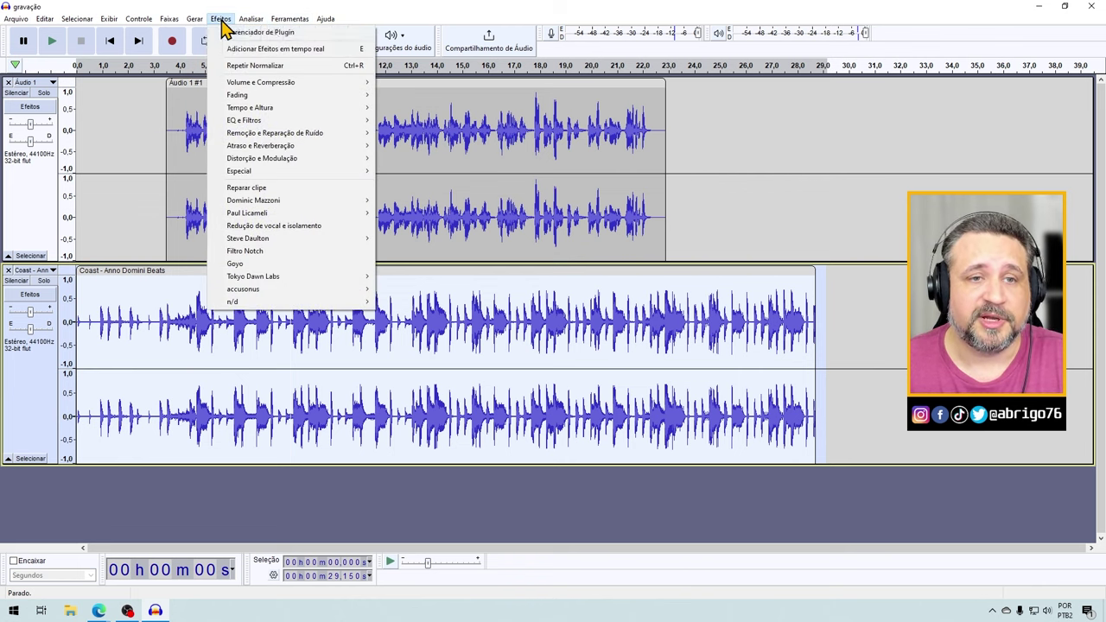
{"action": "mouse_move", "coordinate": [280, 89]}
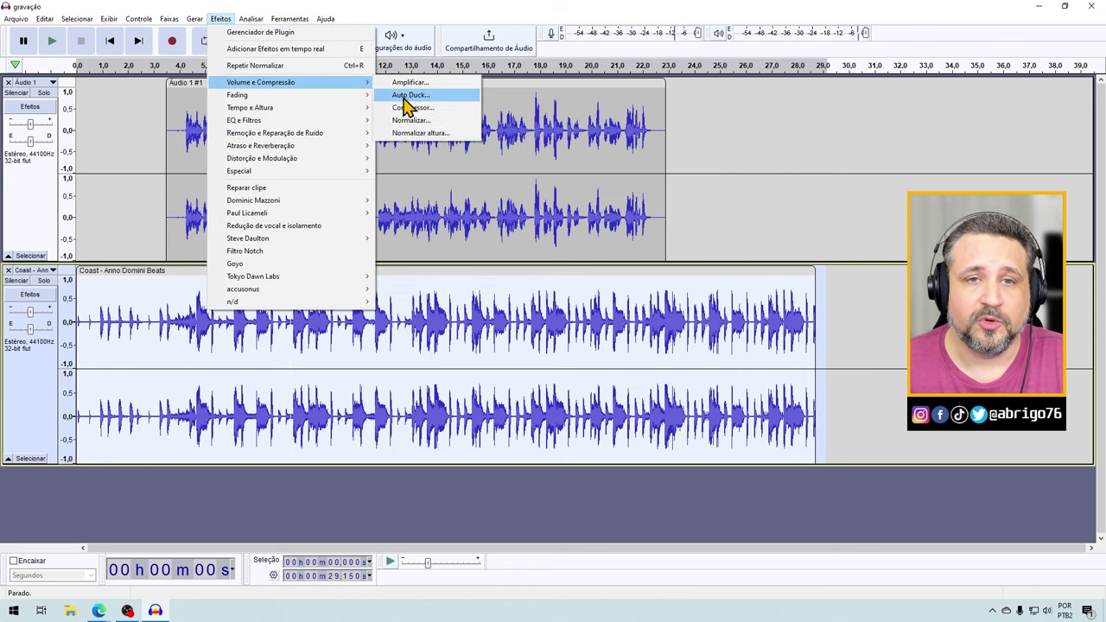
{"action": "left_click", "coordinate": [438, 88]}
{"action": "left_click_drag", "start_coordinate": [562, 308], "coordinate": [516, 303]}
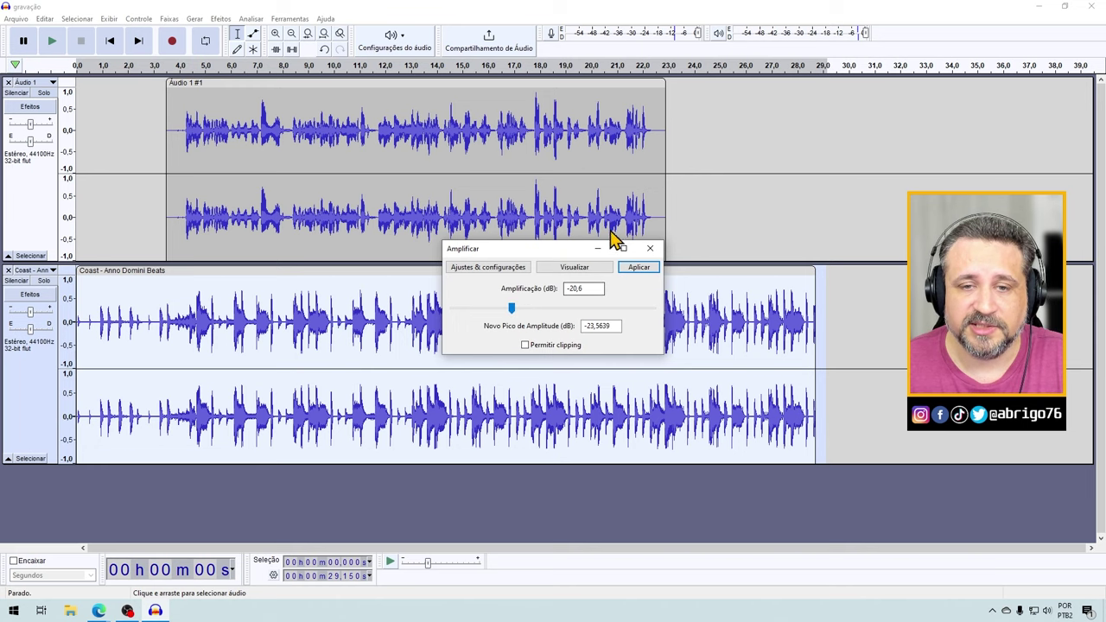
{"action": "left_click", "coordinate": [573, 269]}
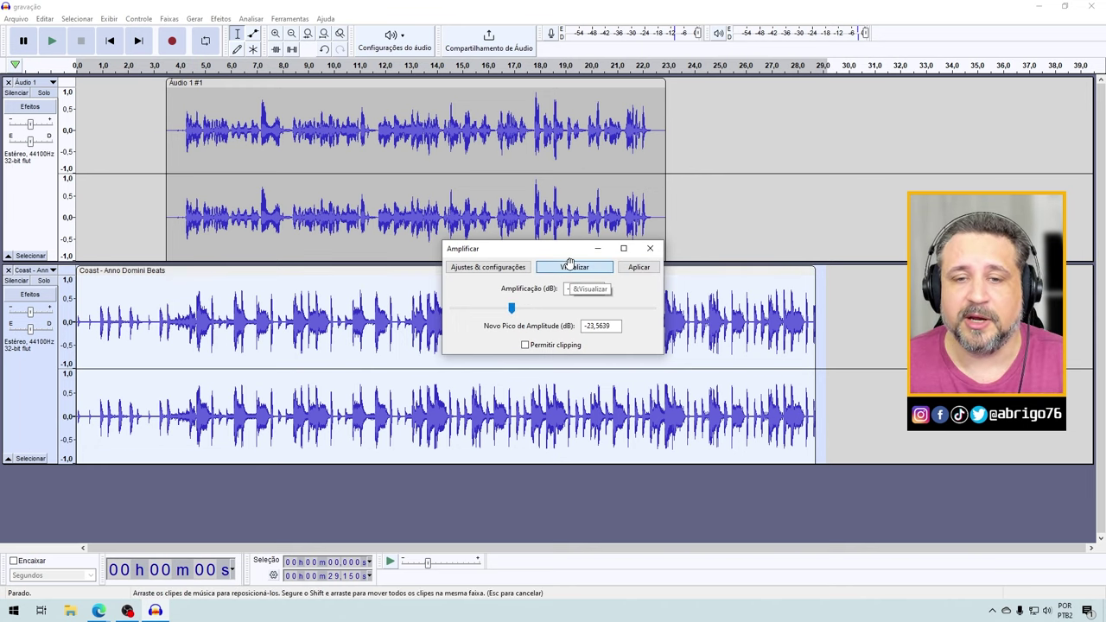
{"action": "left_click", "coordinate": [572, 268]}
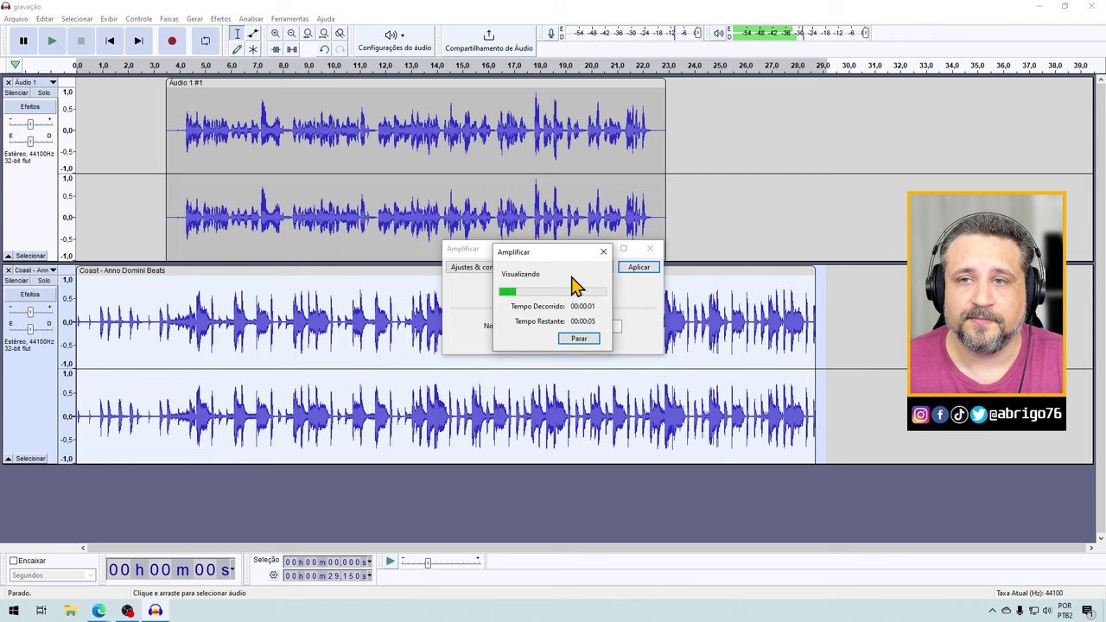
{"action": "left_click", "coordinate": [578, 338]}
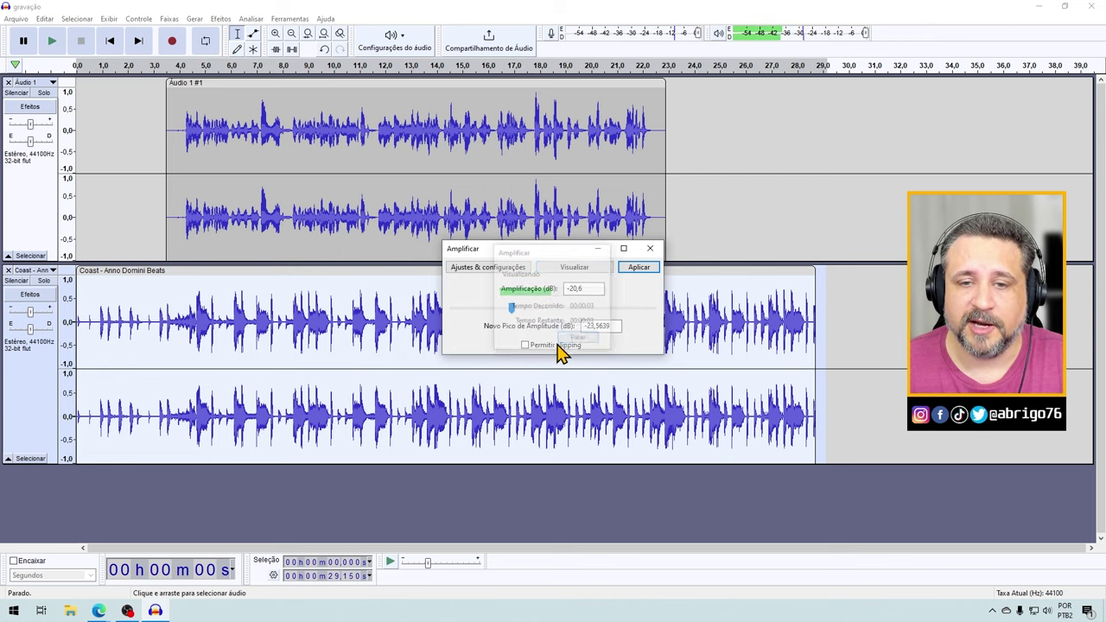
- Change the amplification to -14.3 dB, preview it, apply it to the music clip, and undo the effect
{"action": "left_click_drag", "start_coordinate": [513, 310], "coordinate": [520, 315]}
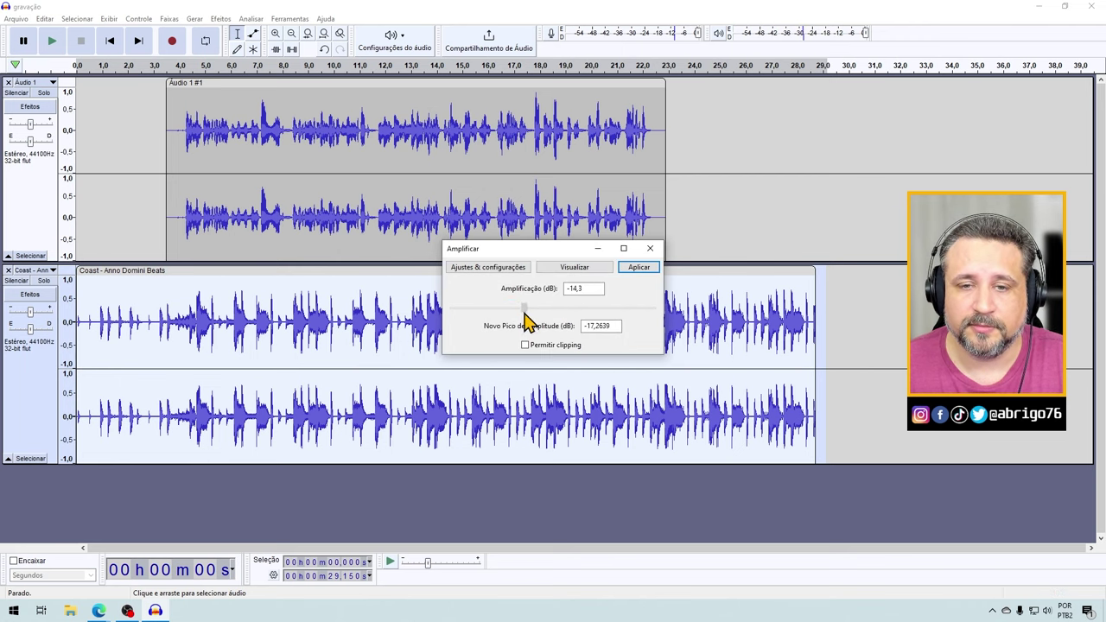
{"action": "left_click", "coordinate": [574, 267]}
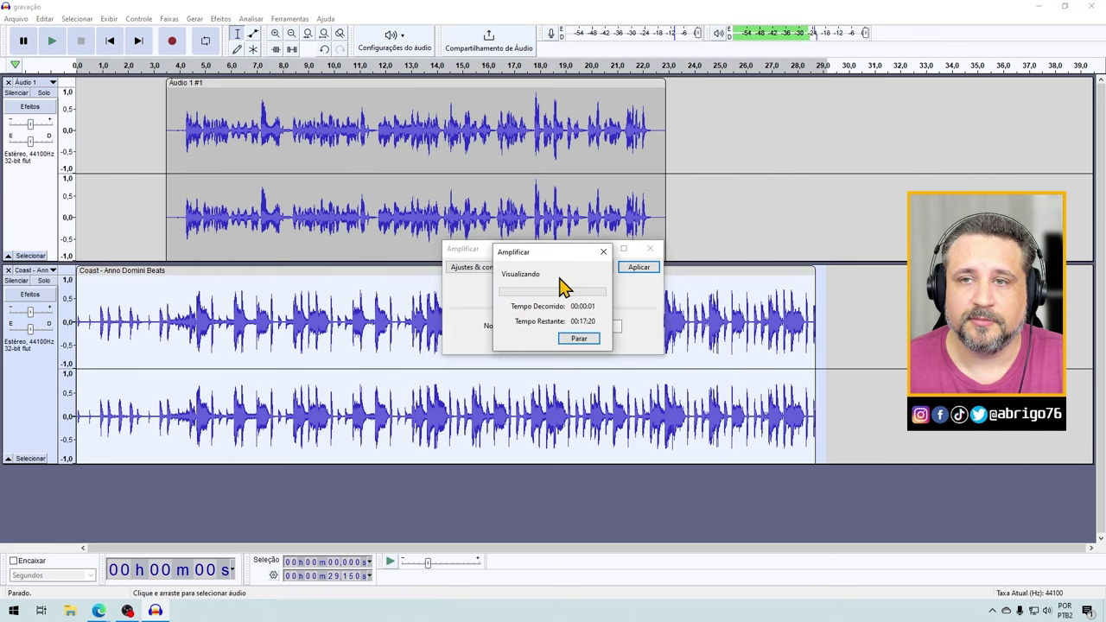
{"action": "left_click", "coordinate": [578, 339]}
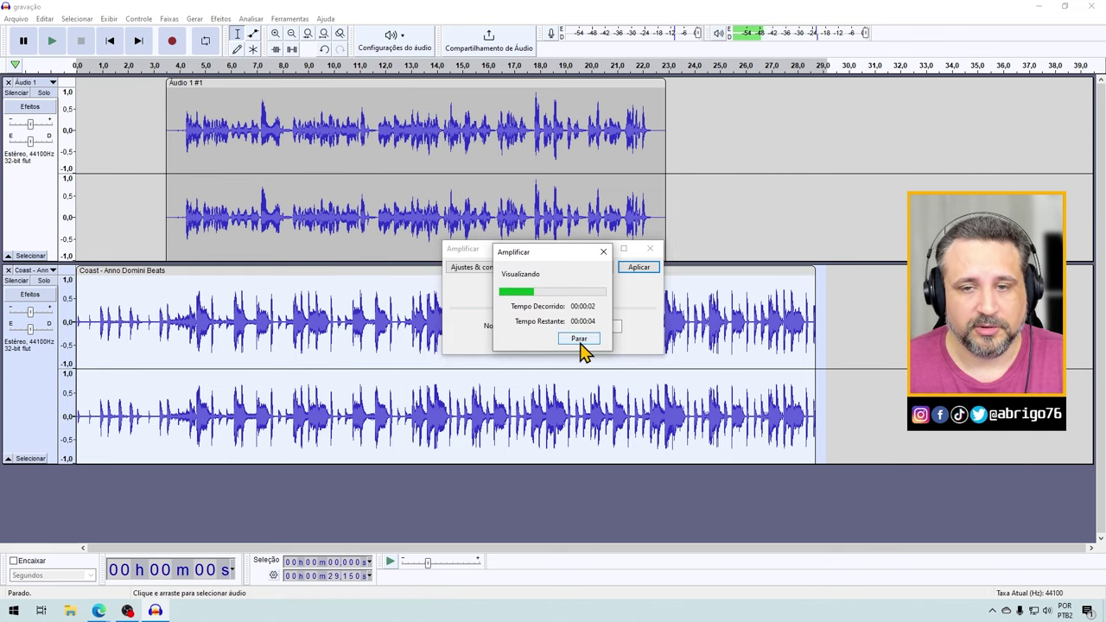
{"action": "left_click", "coordinate": [637, 268]}
{"action": "left_click", "coordinate": [441, 320]}
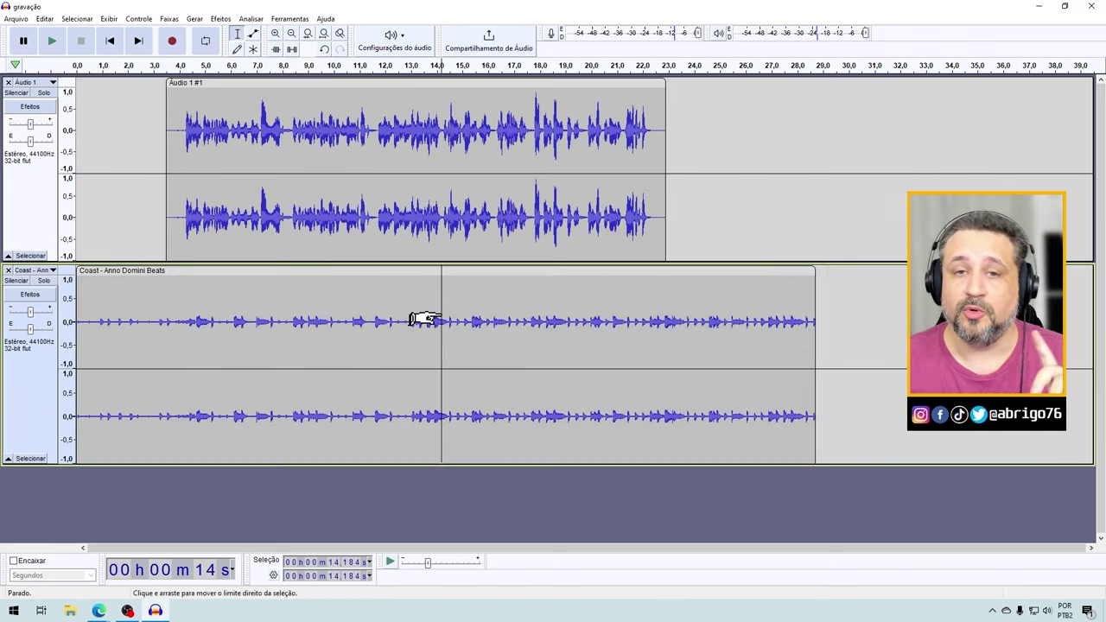
{"action": "key", "text": "ctrl+z"}
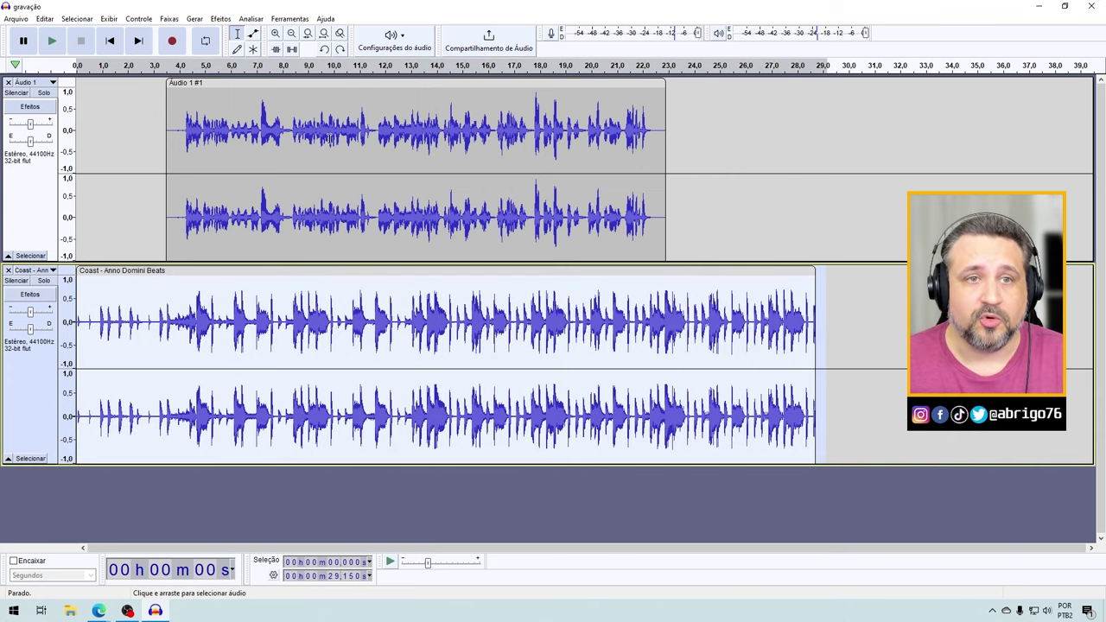
- With the Envelope tool, lower the music clip to about 0.45 and the voice clip slightly, and play the mix briefly
{"action": "left_click", "coordinate": [254, 35]}
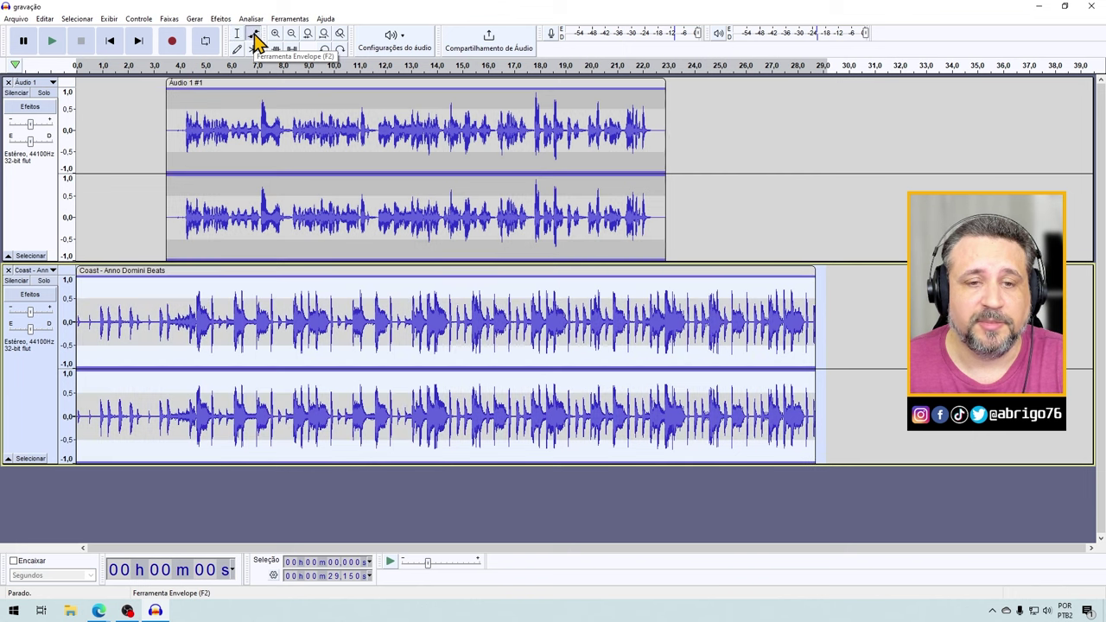
{"action": "left_click_drag", "start_coordinate": [452, 282], "coordinate": [463, 299]}
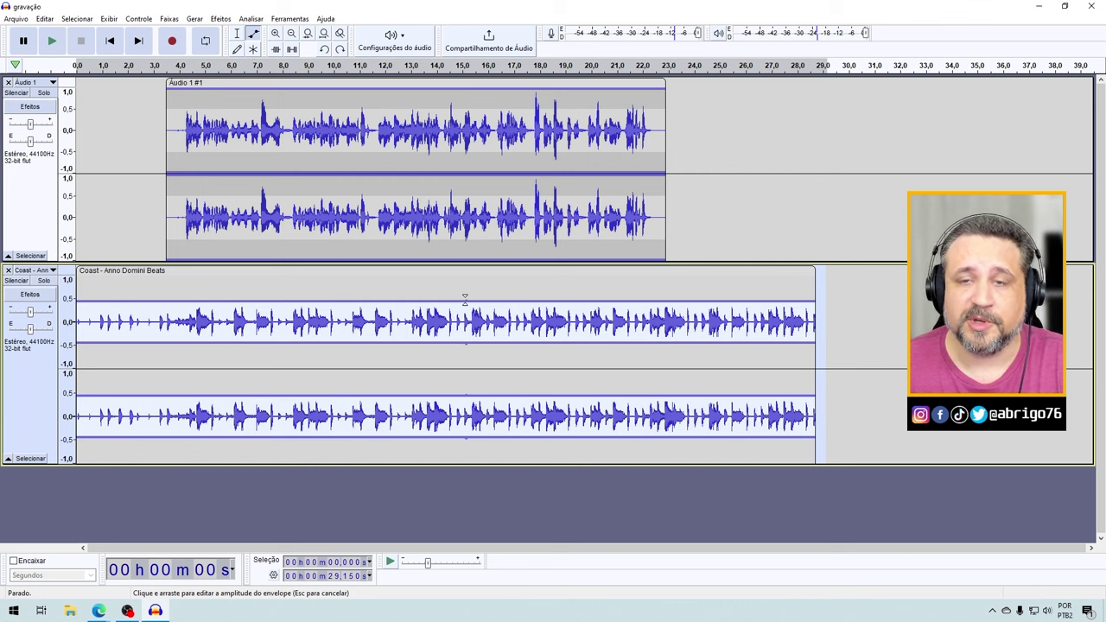
{"action": "left_click", "coordinate": [180, 177]}
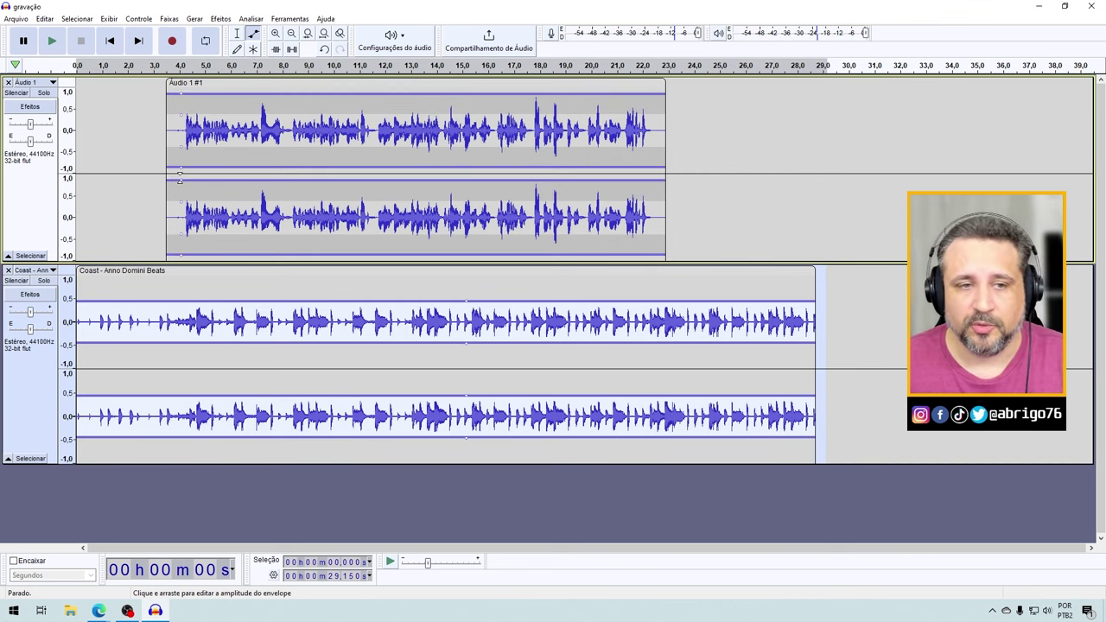
{"action": "key", "text": "space"}
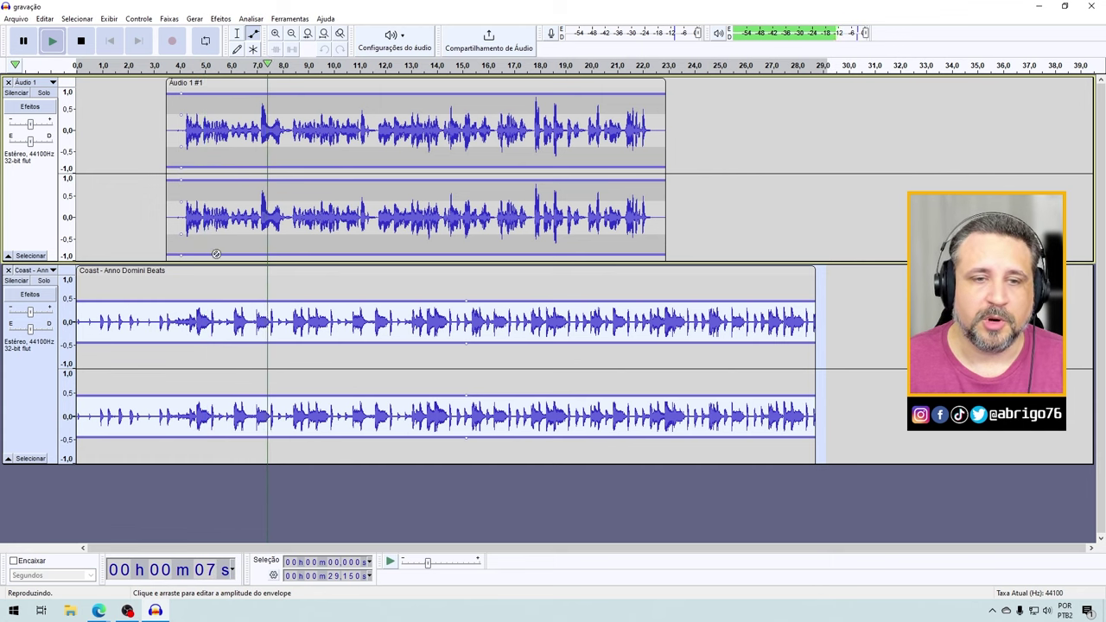
{"action": "key", "text": "space"}
- Lower the music clip's envelope further to about 0.3 along its whole length and play a short preview
{"action": "left_click", "coordinate": [475, 302]}
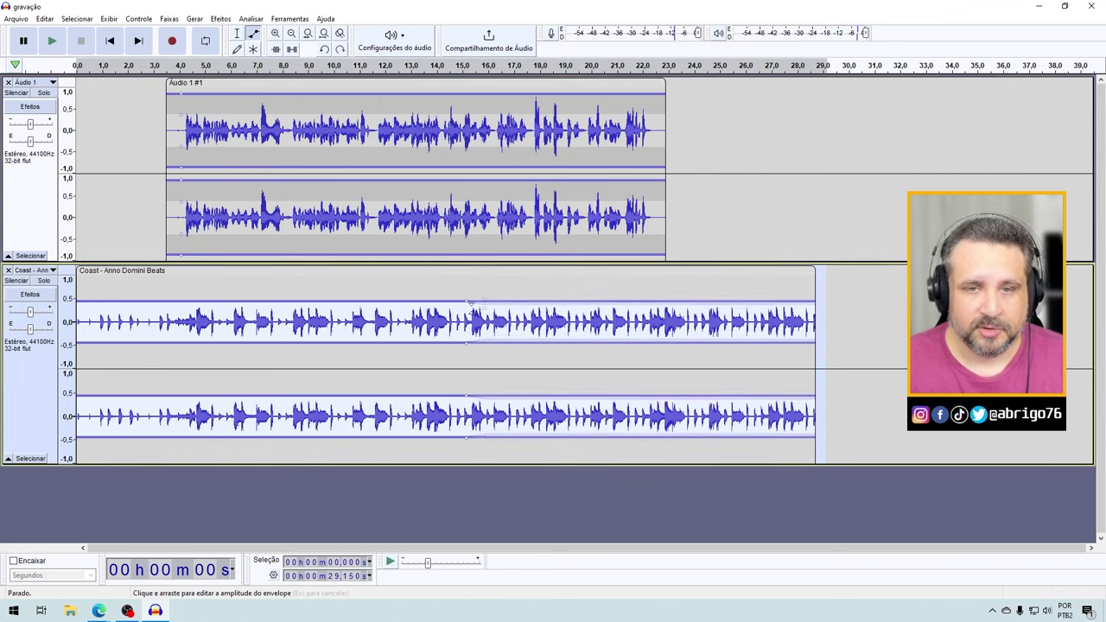
{"action": "left_click_drag", "start_coordinate": [466, 300], "coordinate": [515, 305]}
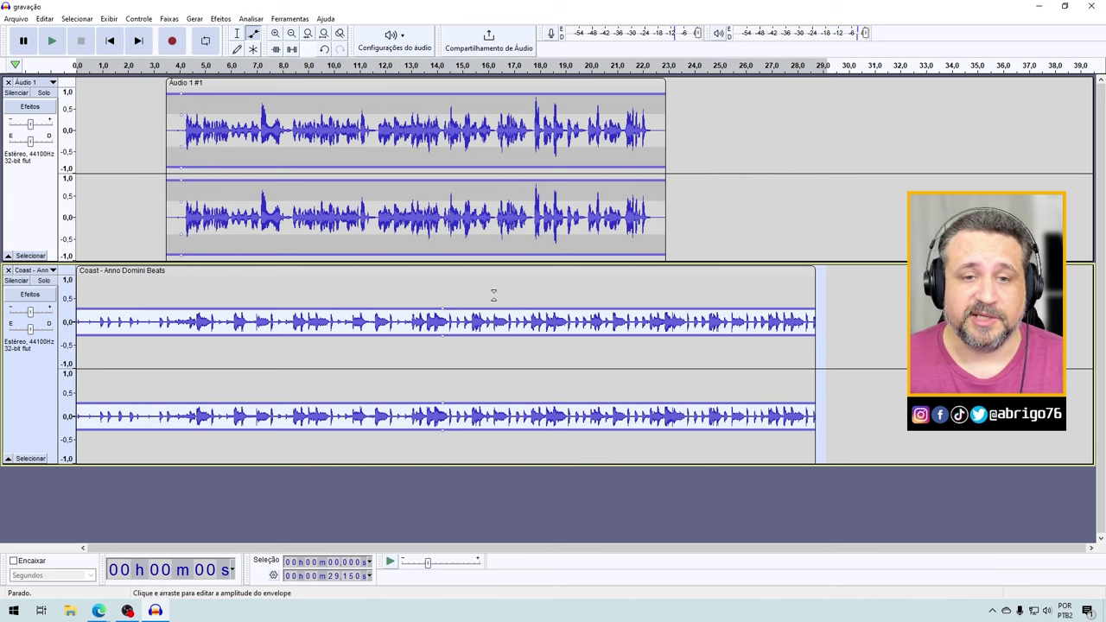
{"action": "key", "text": "space"}
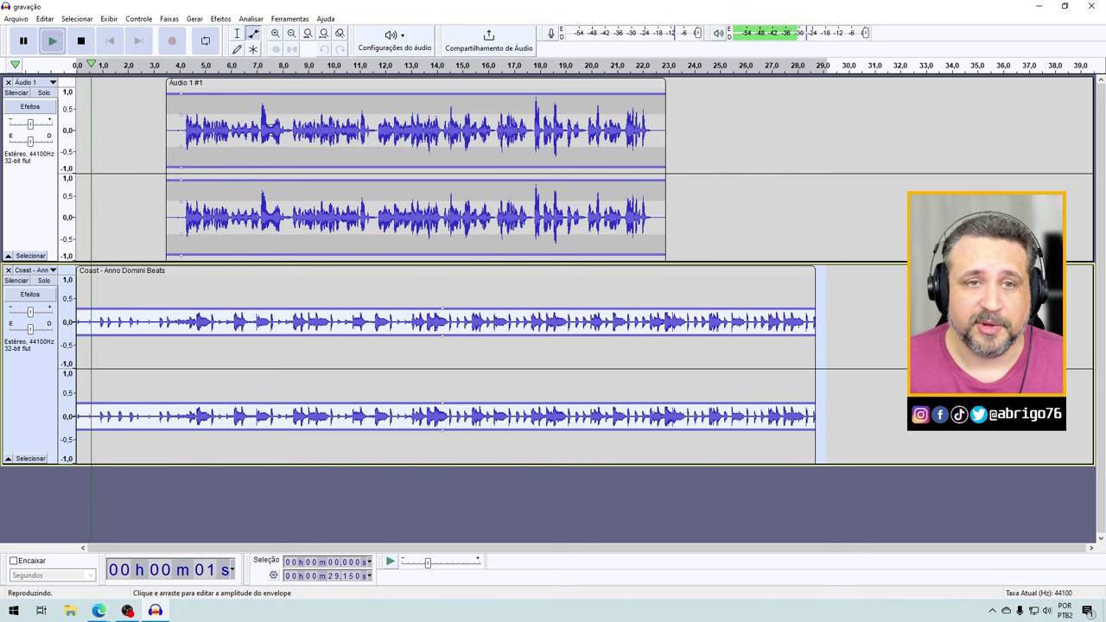
{"action": "key", "text": "space"}
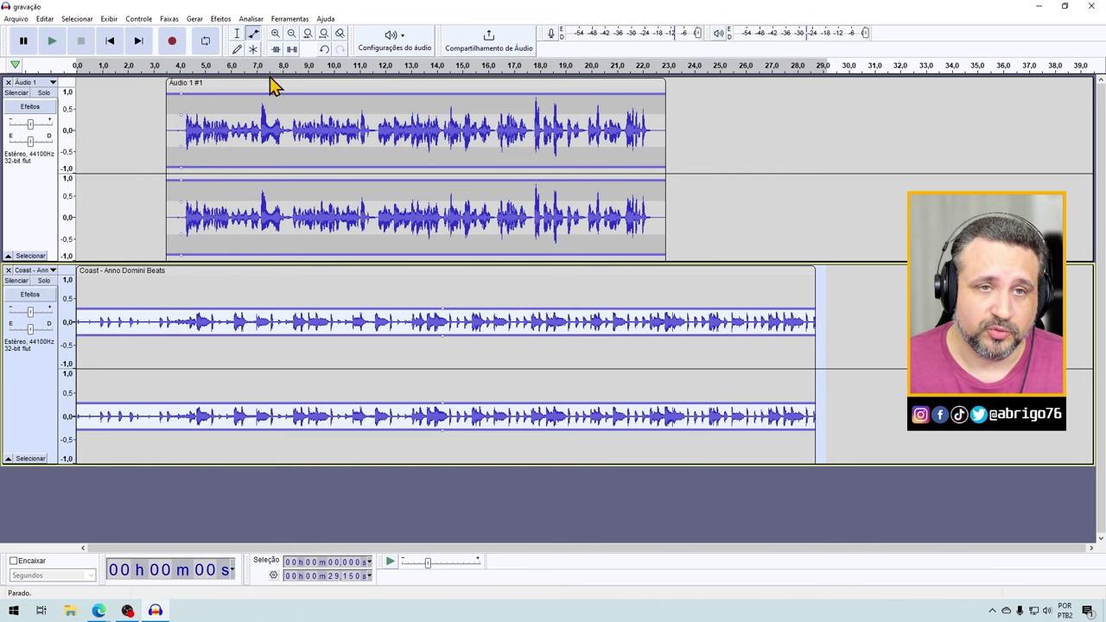
- Move the voice clip to start at about 1.9 seconds and play both tracks together
{"action": "left_click_drag", "start_coordinate": [270, 83], "coordinate": [228, 83]}
{"action": "key", "text": "space"}
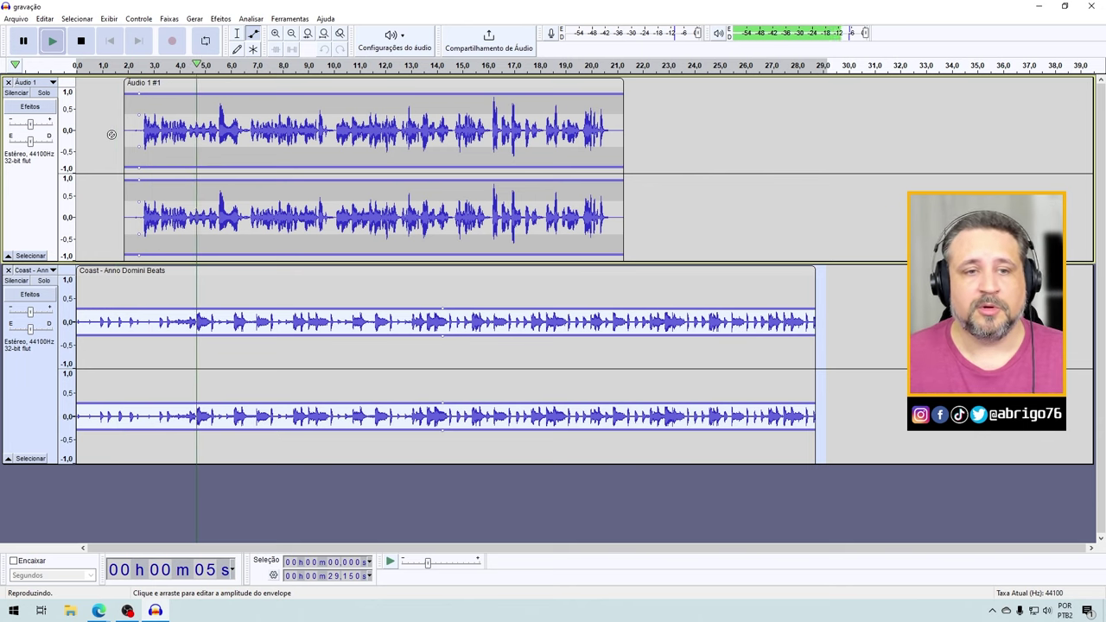
- Stop playback and add an envelope point to the voice clip at about 6 seconds
{"action": "key", "text": "space"}
{"action": "left_click_drag", "start_coordinate": [233, 173], "coordinate": [233, 167]}
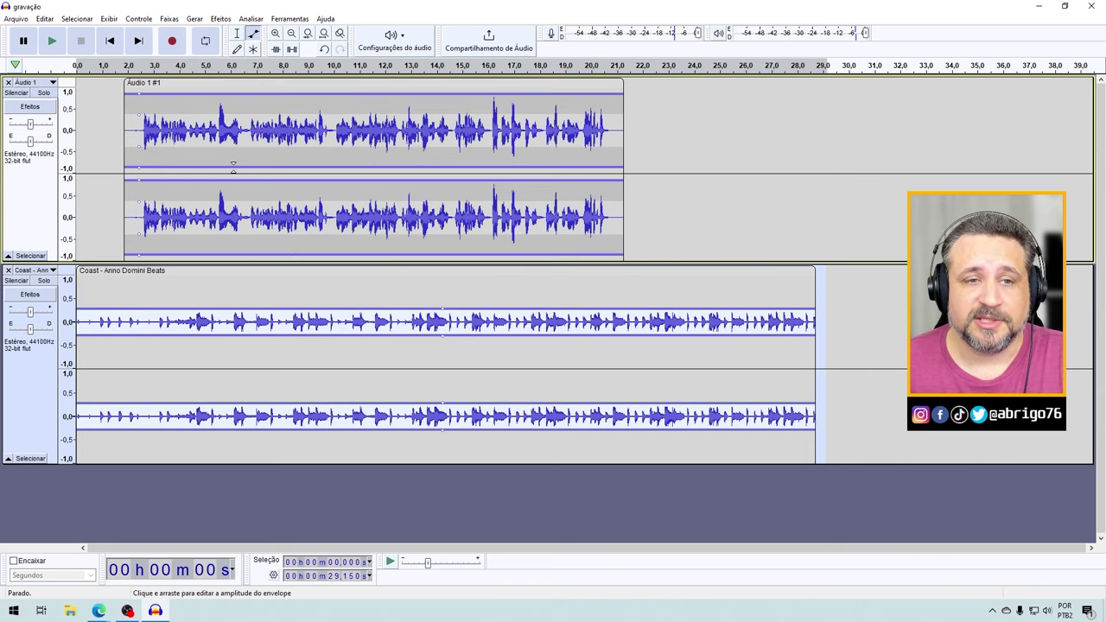
{"action": "left_click", "coordinate": [231, 166]}
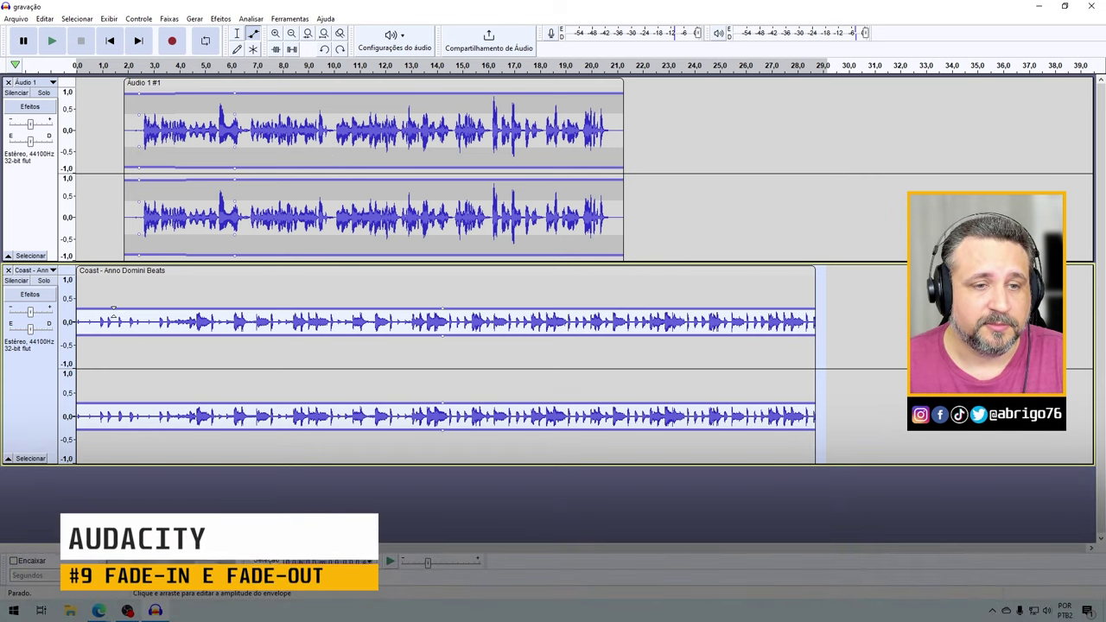
- Shape the music clip's envelope with a fade-in over the first 3 seconds and a fade-out from about 21.5 to 24 seconds, and preview it
{"action": "left_click_drag", "start_coordinate": [96, 309], "coordinate": [78, 322]}
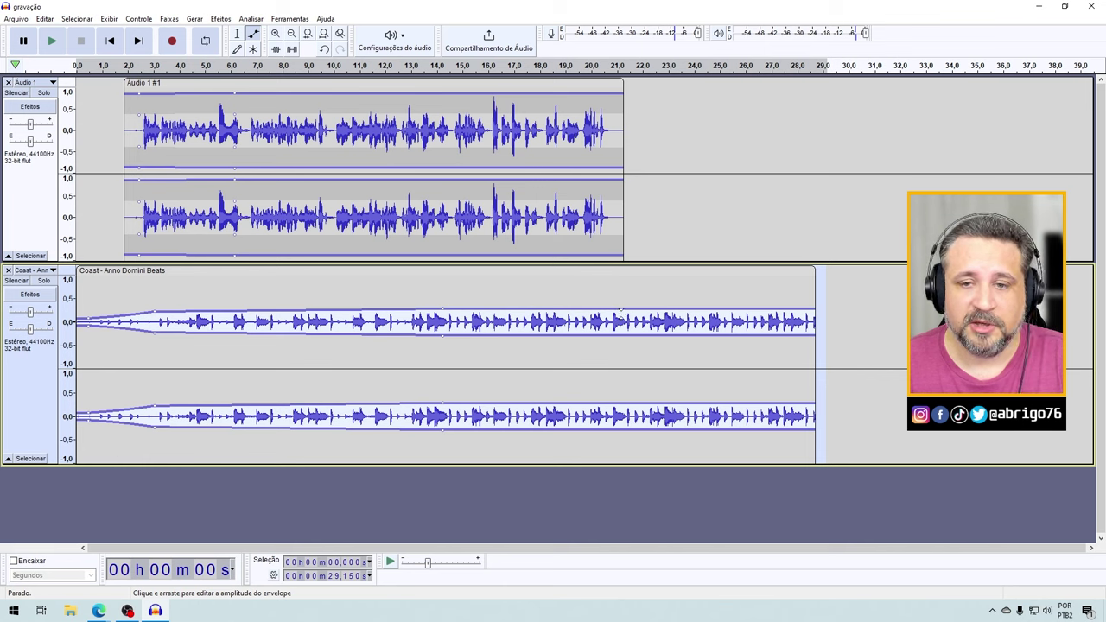
{"action": "left_click", "coordinate": [624, 309]}
{"action": "left_click_drag", "start_coordinate": [691, 310], "coordinate": [697, 318]}
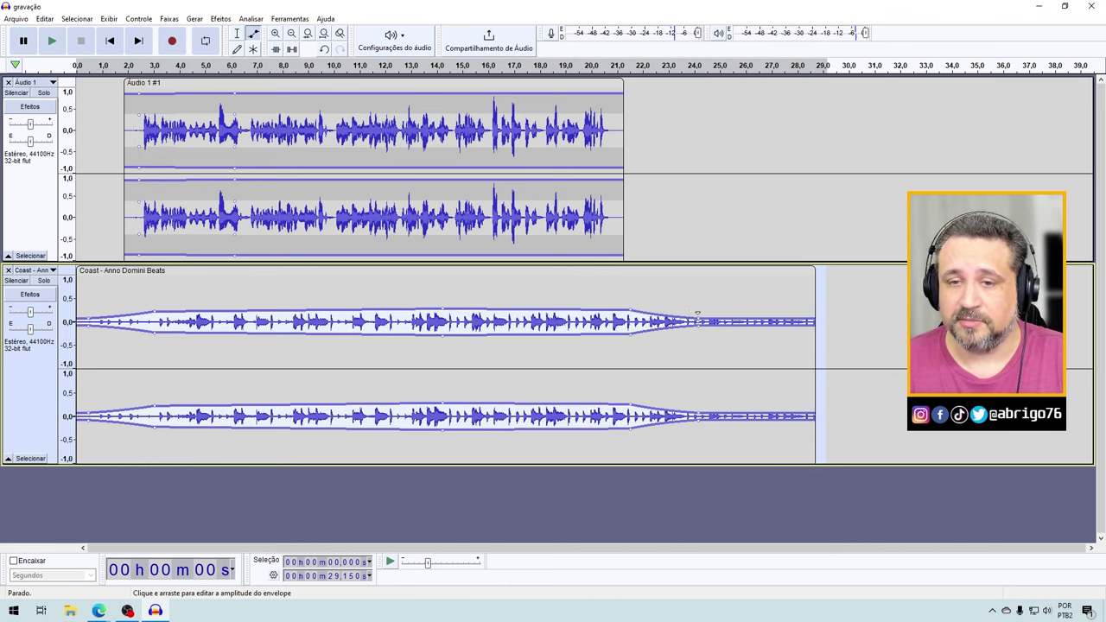
{"action": "left_click_drag", "start_coordinate": [698, 314], "coordinate": [699, 319]}
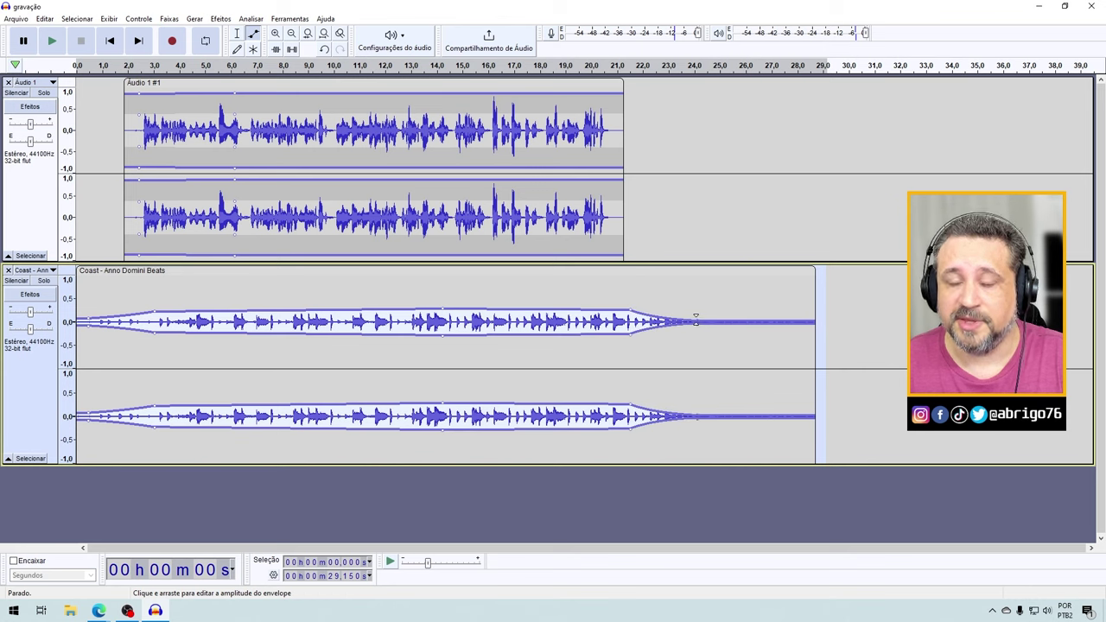
{"action": "key", "text": "space"}
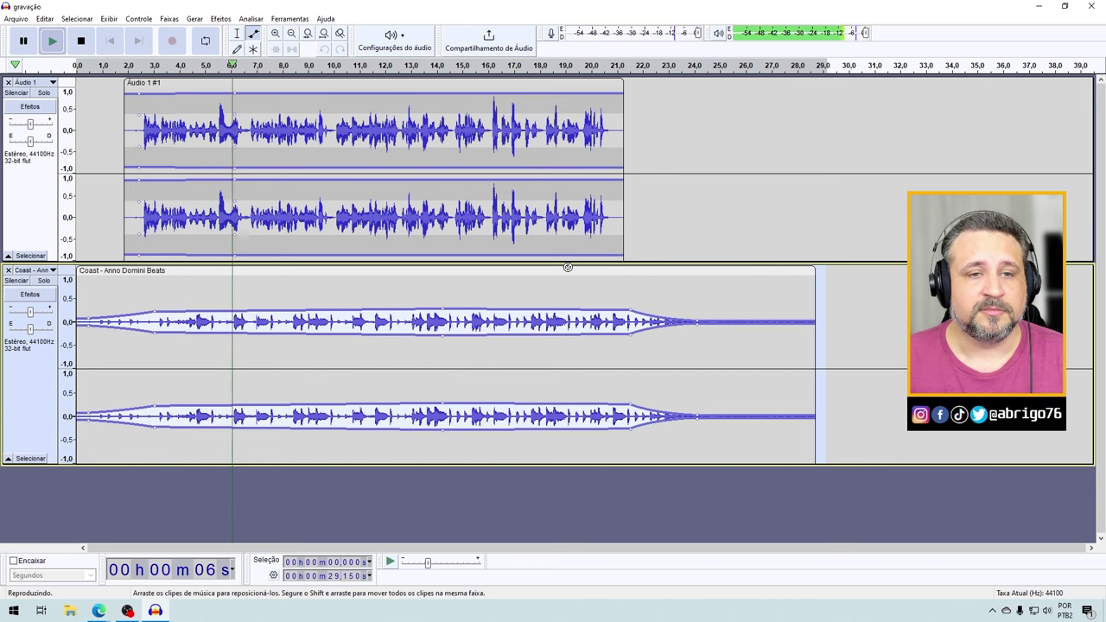
{"action": "key", "text": "space"}
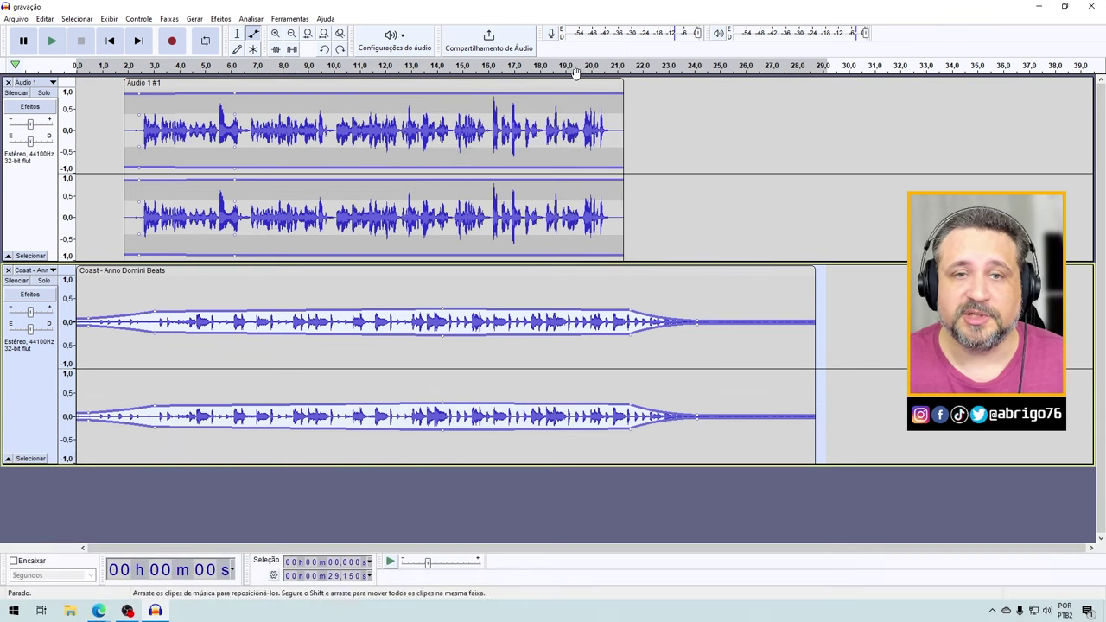
- Play the mix from about 13.9 seconds through the fade-out, and trim the music clip's end to about 23.8 seconds
{"action": "left_click", "coordinate": [237, 35]}
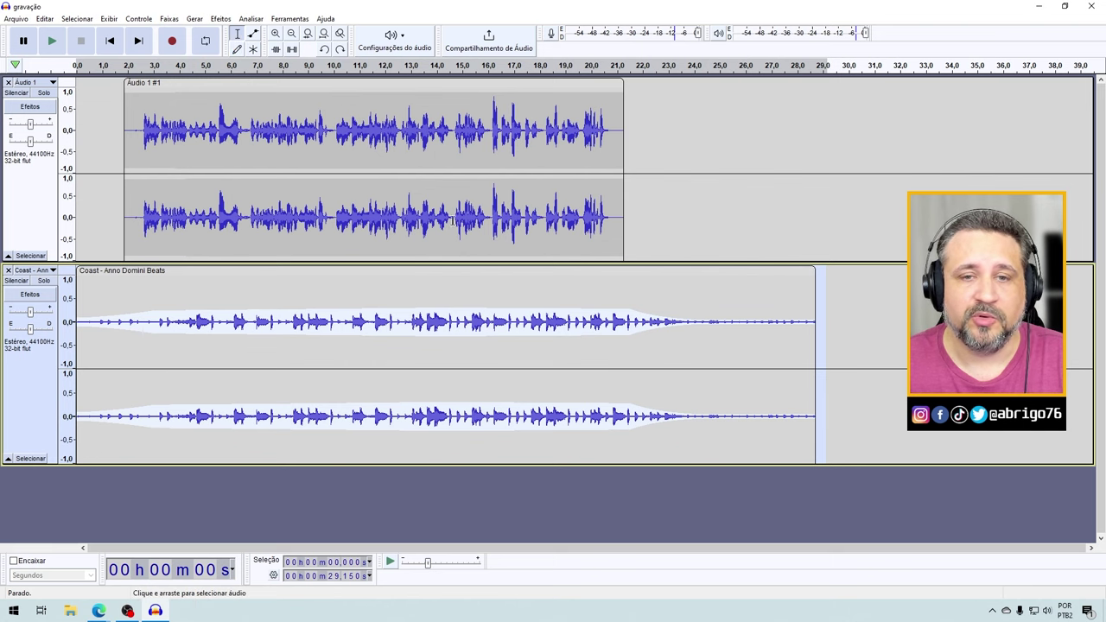
{"action": "left_click", "coordinate": [493, 320]}
{"action": "left_click", "coordinate": [529, 246]}
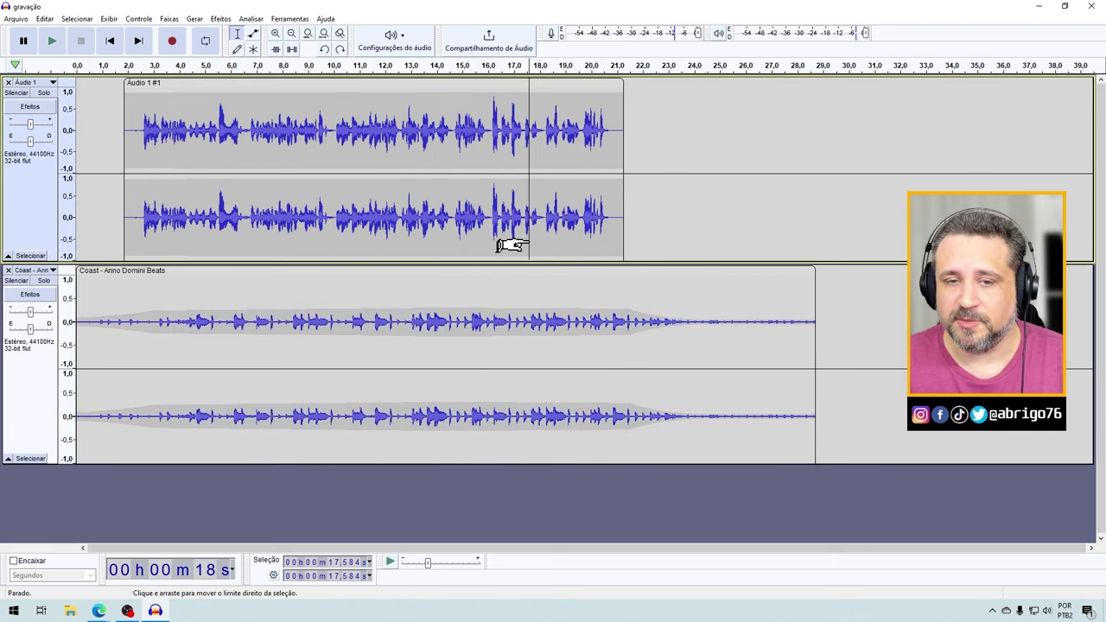
{"action": "left_click", "coordinate": [433, 233]}
{"action": "key", "text": "space"}
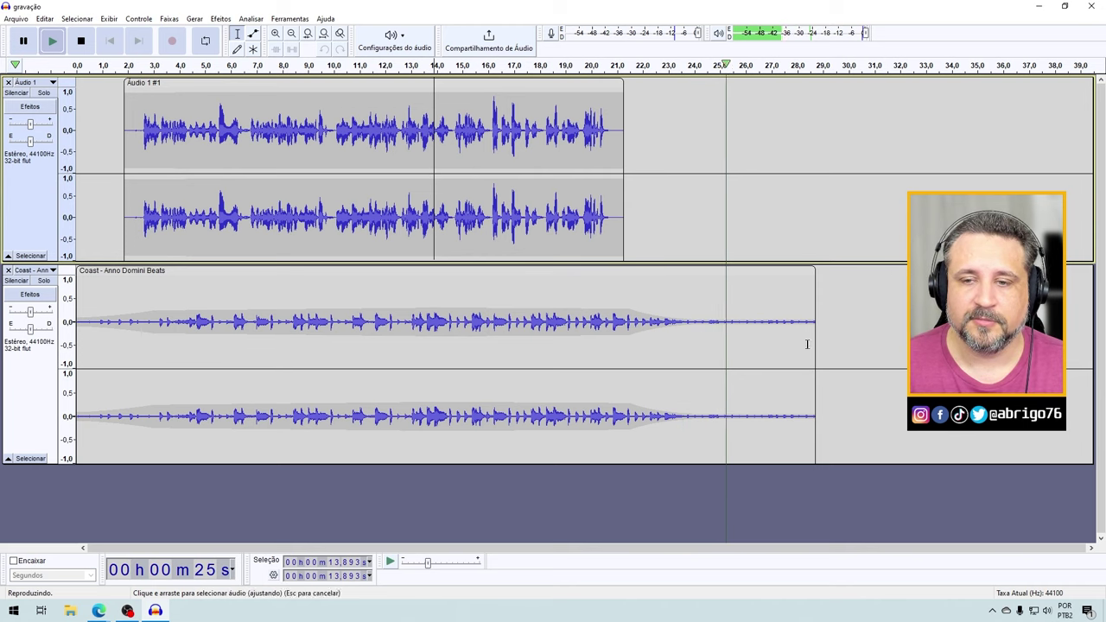
{"action": "key", "text": "space"}
{"action": "left_click_drag", "start_coordinate": [813, 299], "coordinate": [686, 318]}
{"action": "left_click", "coordinate": [253, 32]}
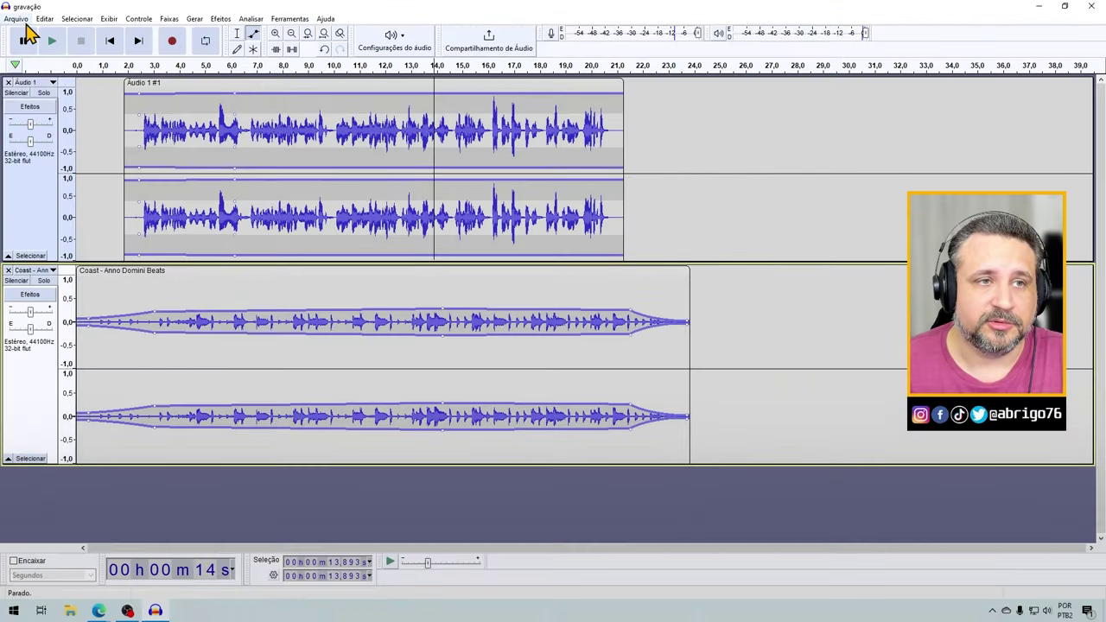
- Save the current project under its existing name
{"action": "left_click", "coordinate": [19, 19]}
{"action": "mouse_move", "coordinate": [40, 88]}
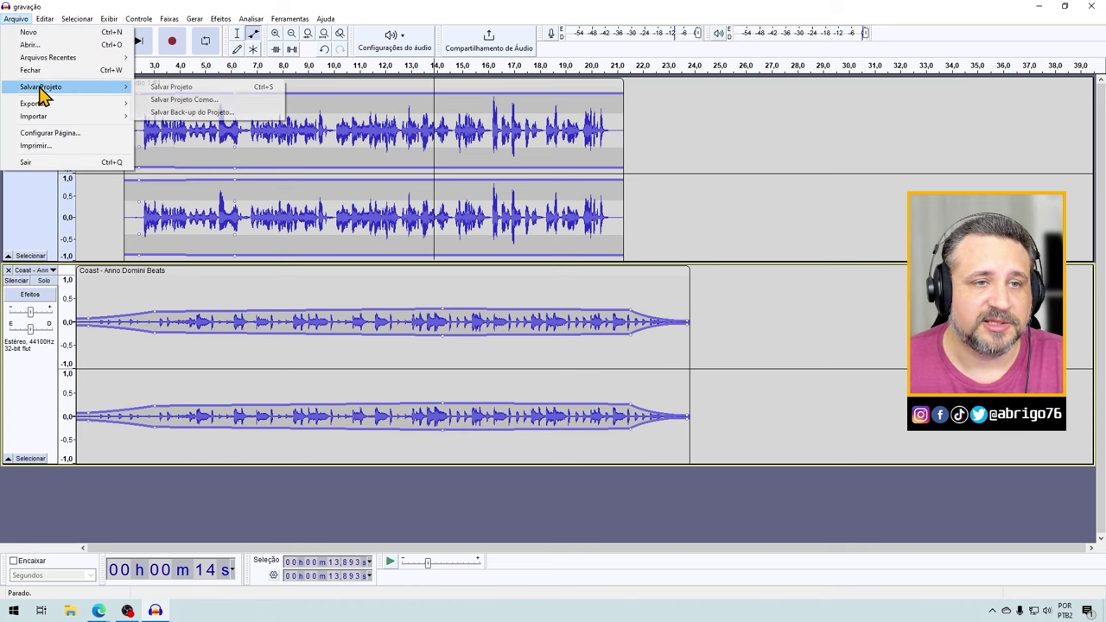
{"action": "left_click", "coordinate": [177, 92]}
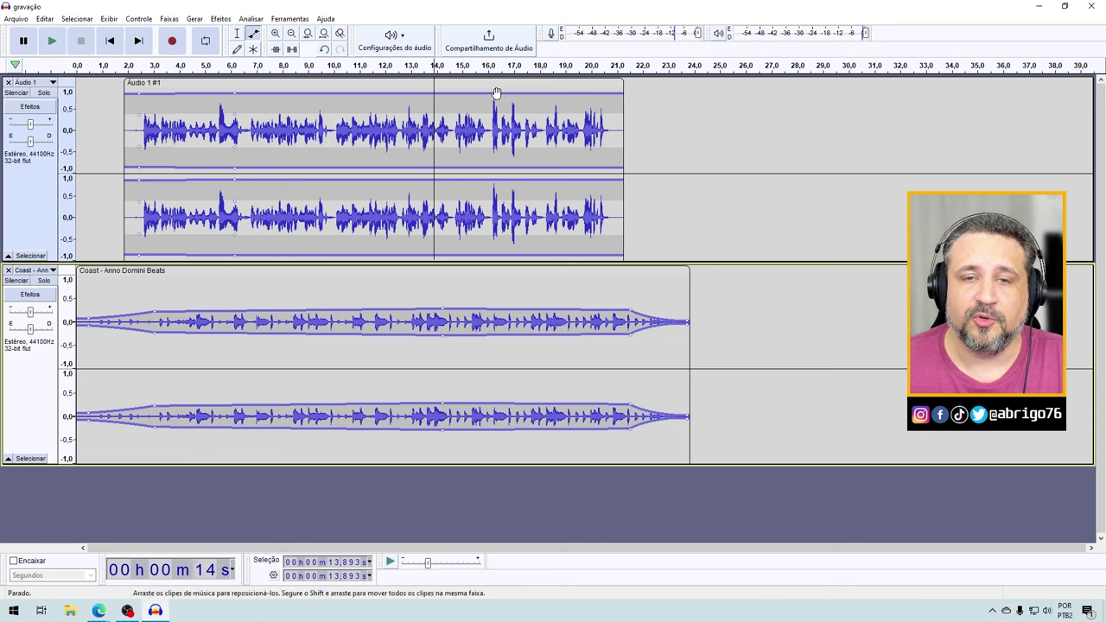
- Save a copy of the project in the Audacity folder as gravação 2.aup3
{"action": "left_click", "coordinate": [18, 19]}
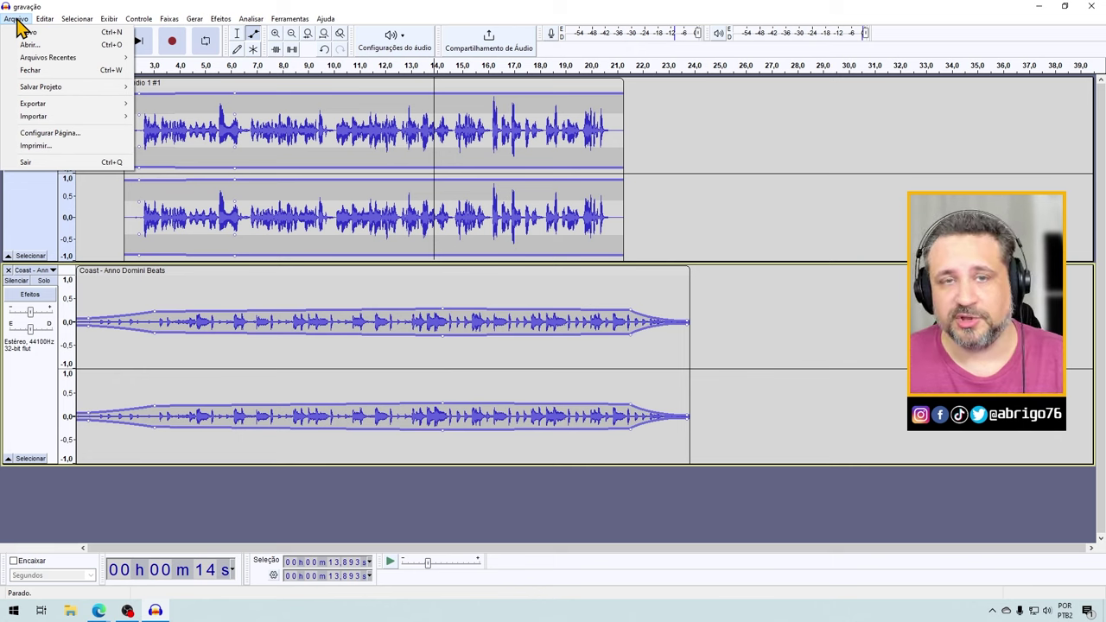
{"action": "mouse_move", "coordinate": [54, 90]}
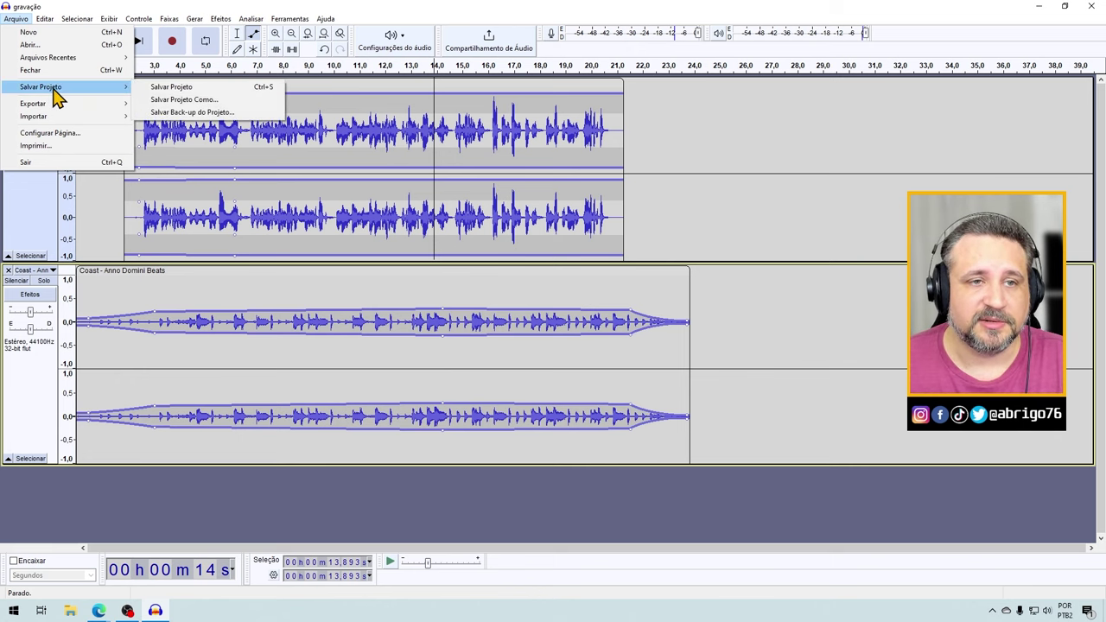
{"action": "left_click", "coordinate": [188, 100]}
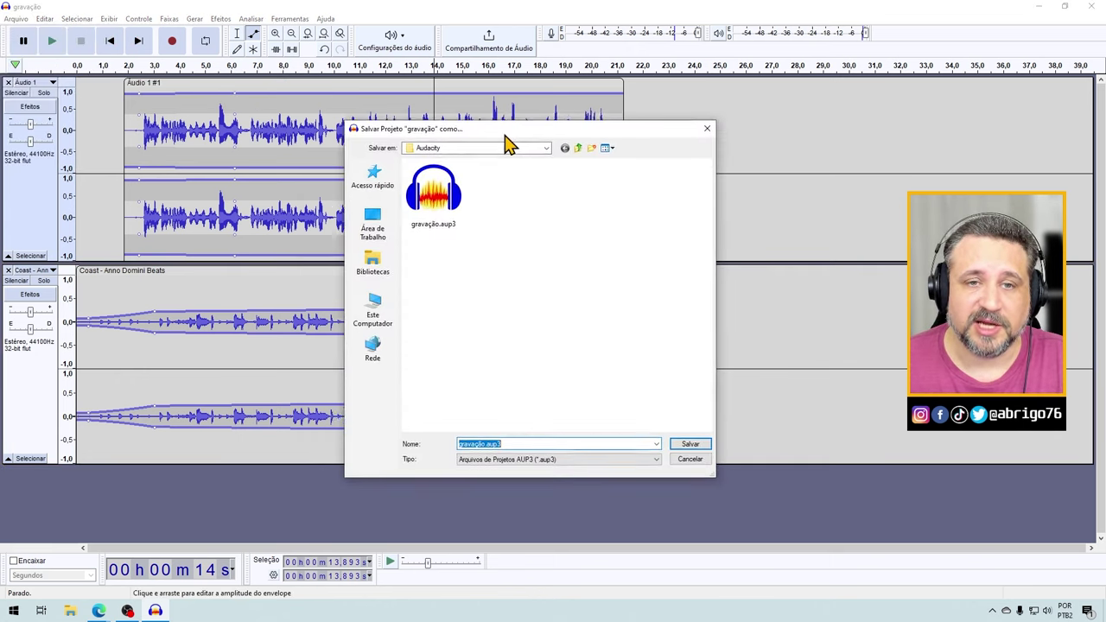
{"action": "key", "text": "Right"}
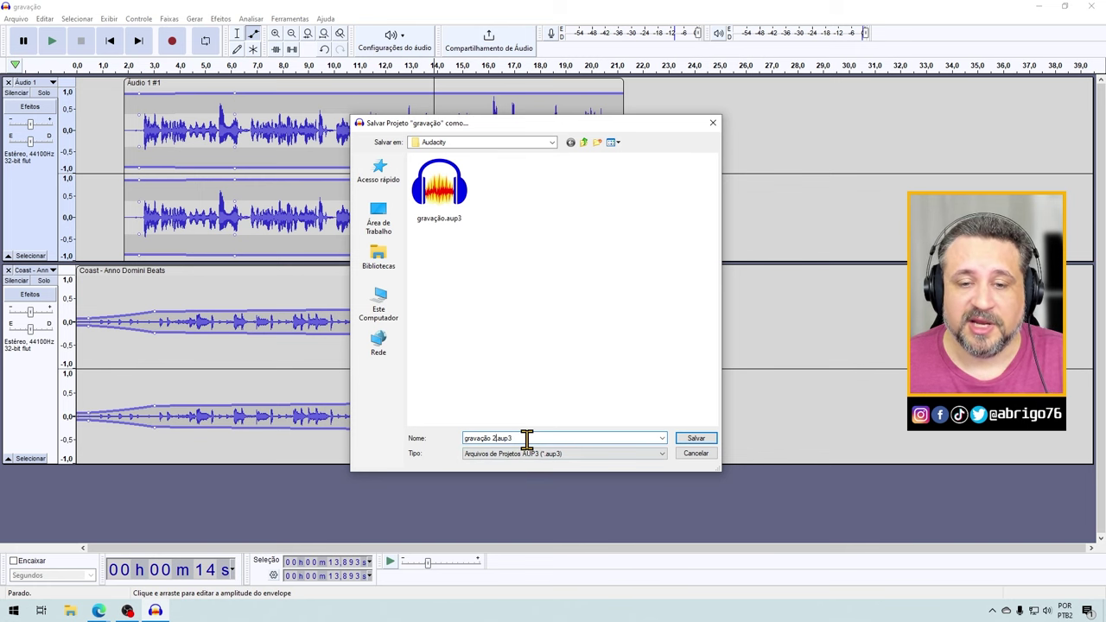
{"action": "left_click", "coordinate": [696, 439]}
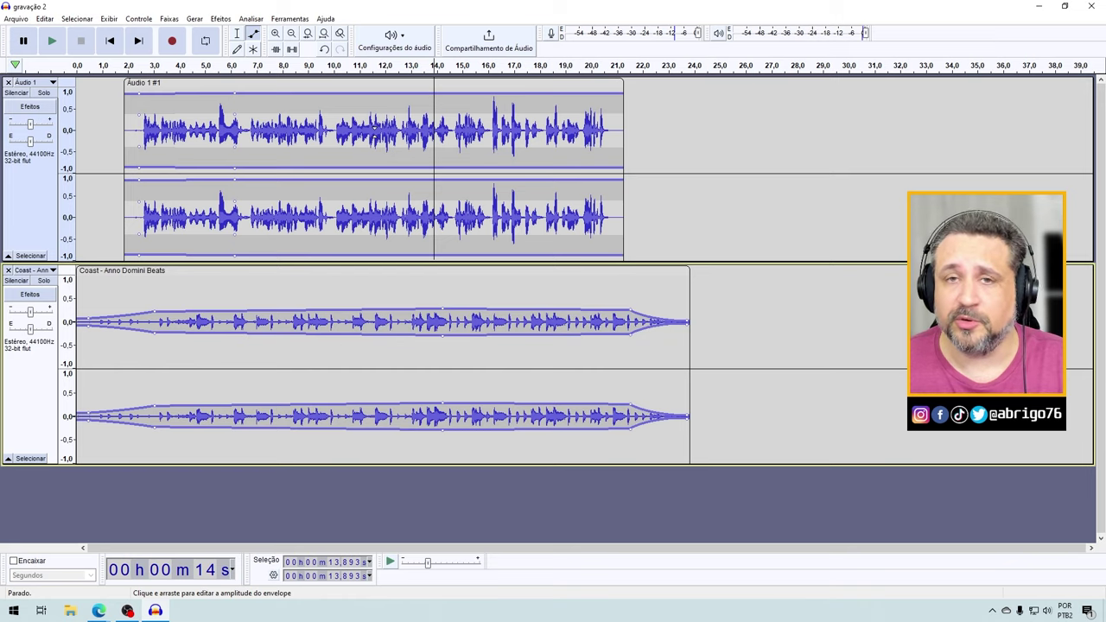
- Start an MP3 export of the mix with the desktop (Área de Trabalho) as the destination folder
{"action": "left_click", "coordinate": [17, 19]}
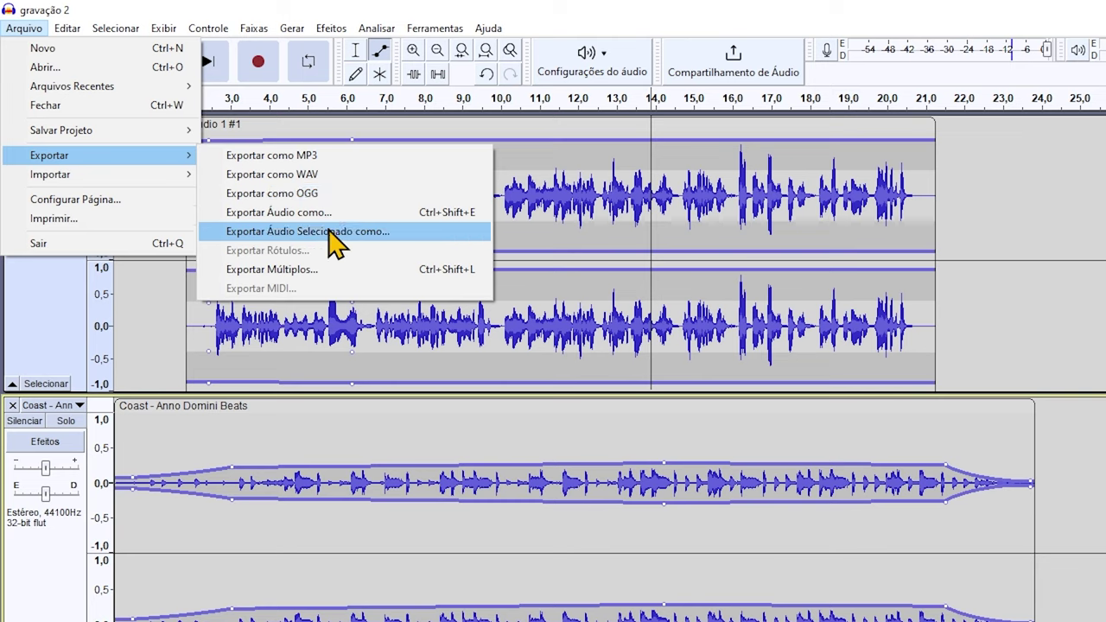
{"action": "left_click", "coordinate": [294, 160]}
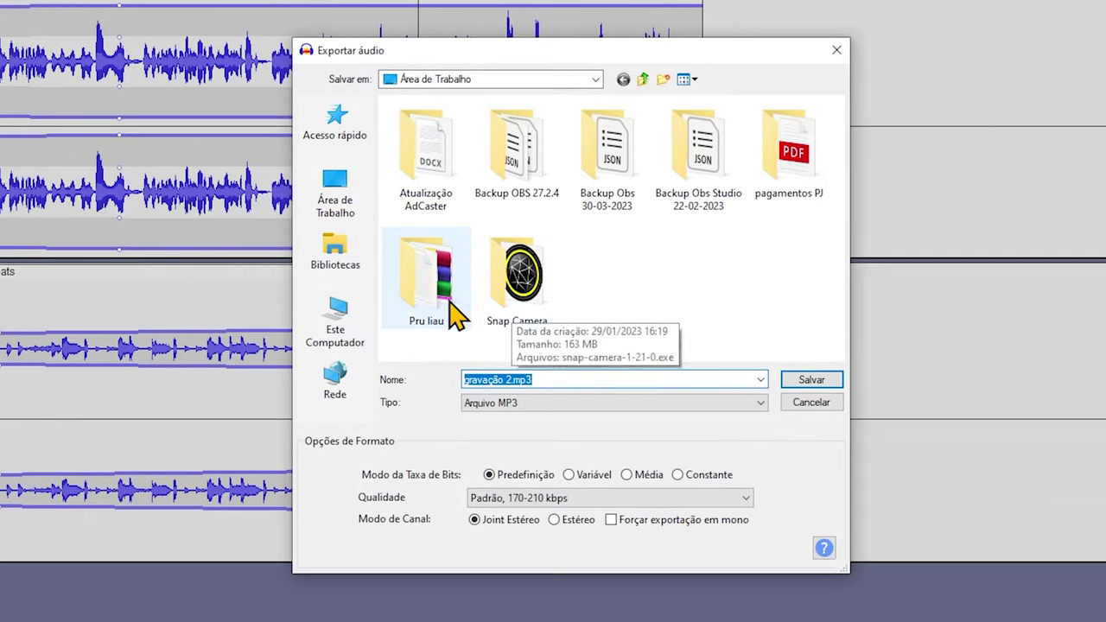
{"action": "left_click", "coordinate": [335, 206]}
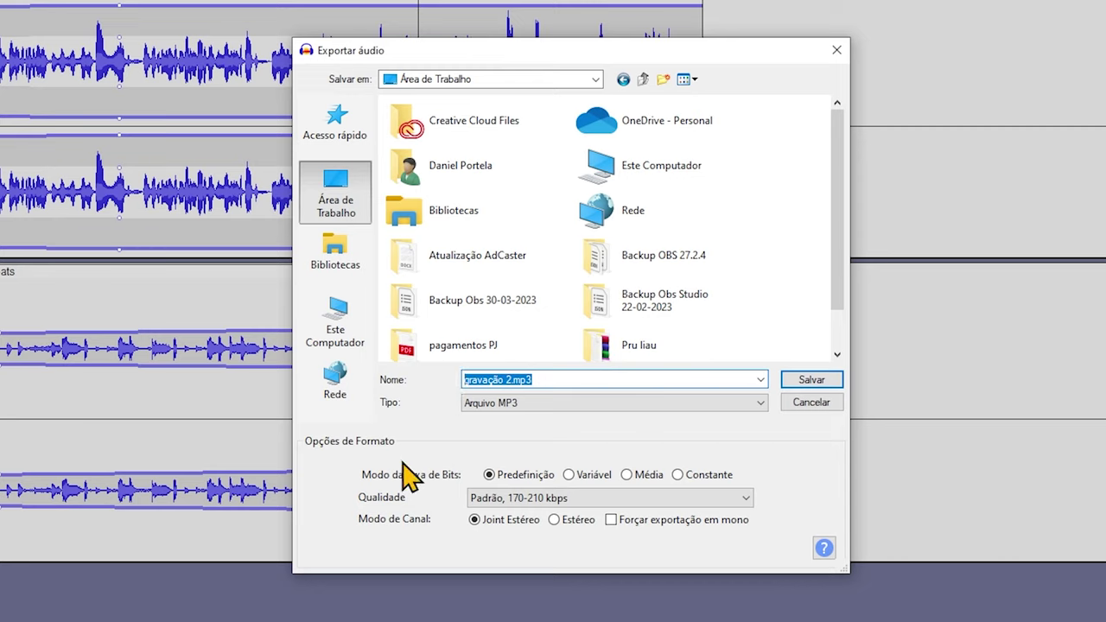
- Set the MP3 bit rate mode to Constante at 192 kbps and export gravação 2.mp3, accepting the stereo mixdown
{"action": "left_click", "coordinate": [494, 475]}
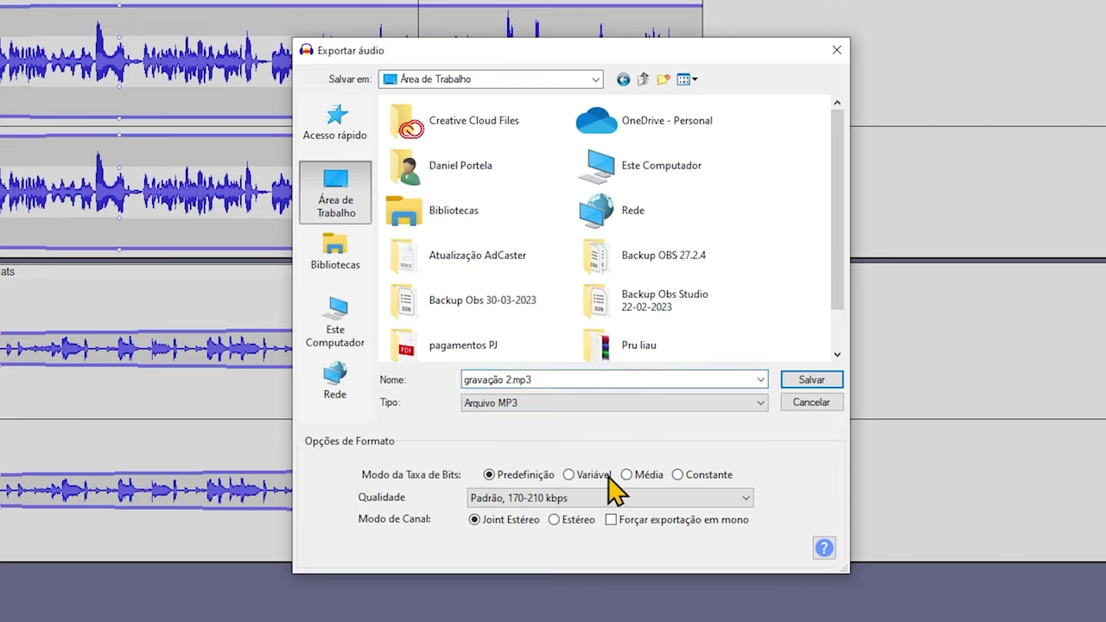
{"action": "left_click", "coordinate": [570, 475]}
{"action": "left_click", "coordinate": [629, 477]}
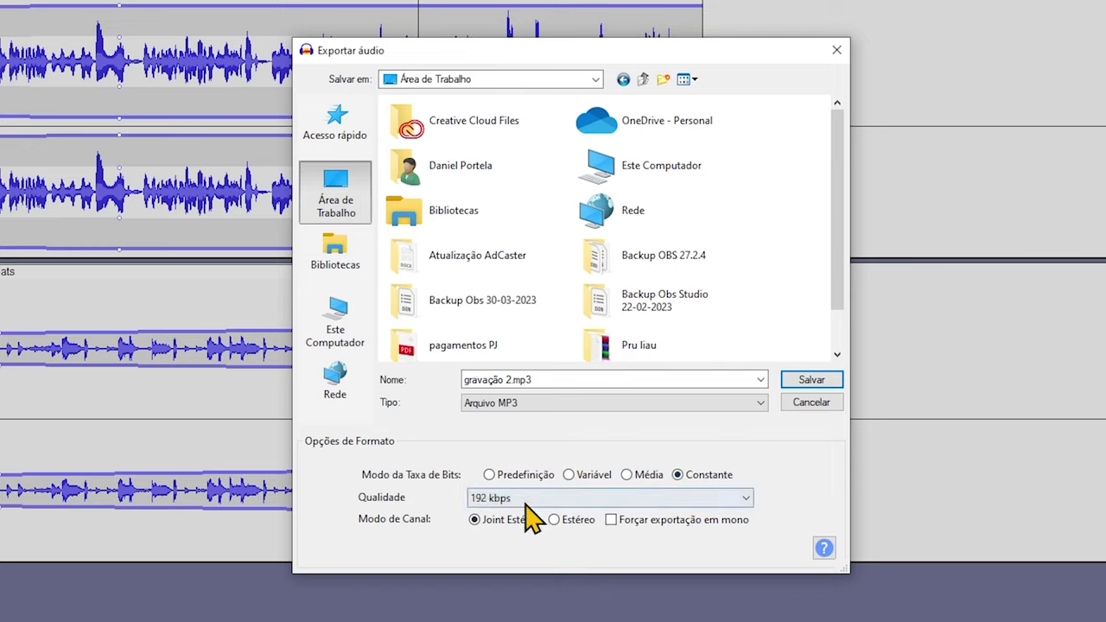
{"action": "left_click", "coordinate": [561, 498]}
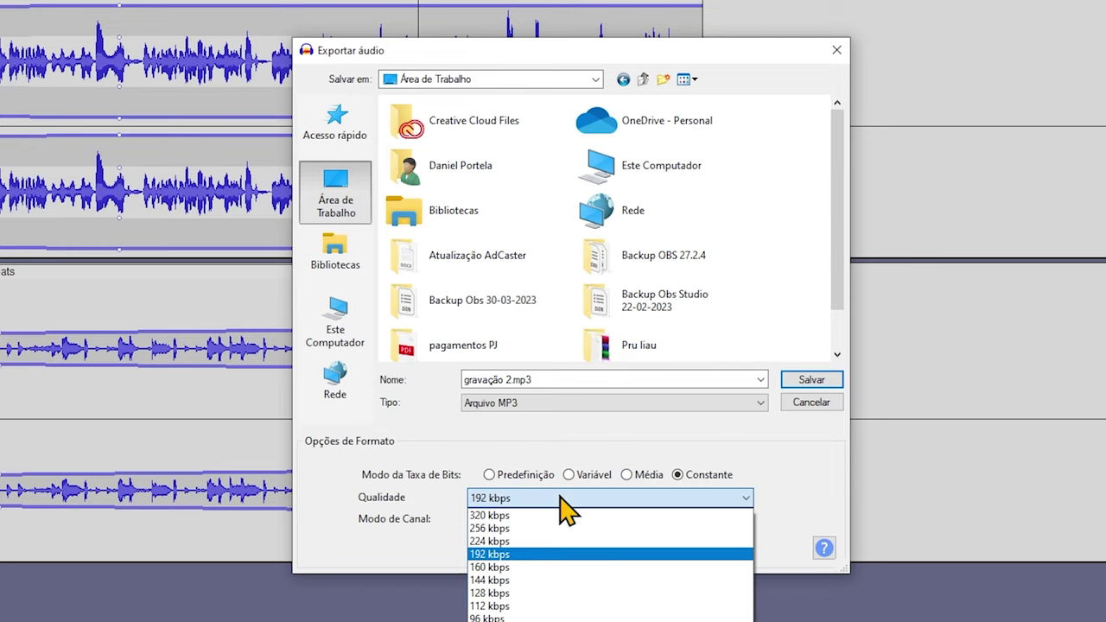
{"action": "left_click", "coordinate": [507, 554]}
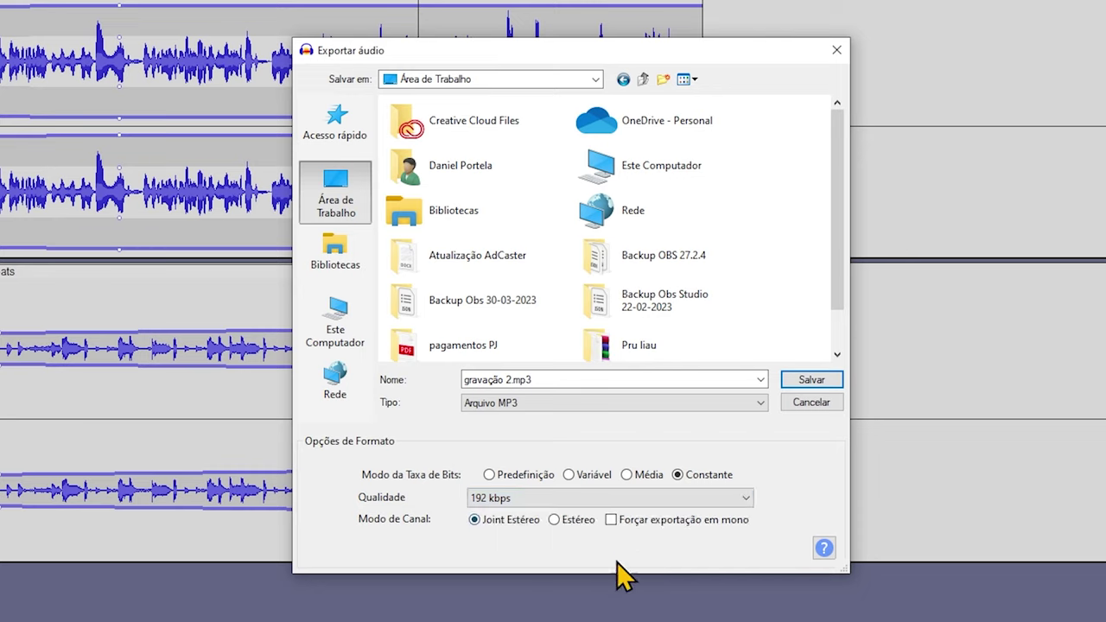
{"action": "left_click", "coordinate": [813, 382]}
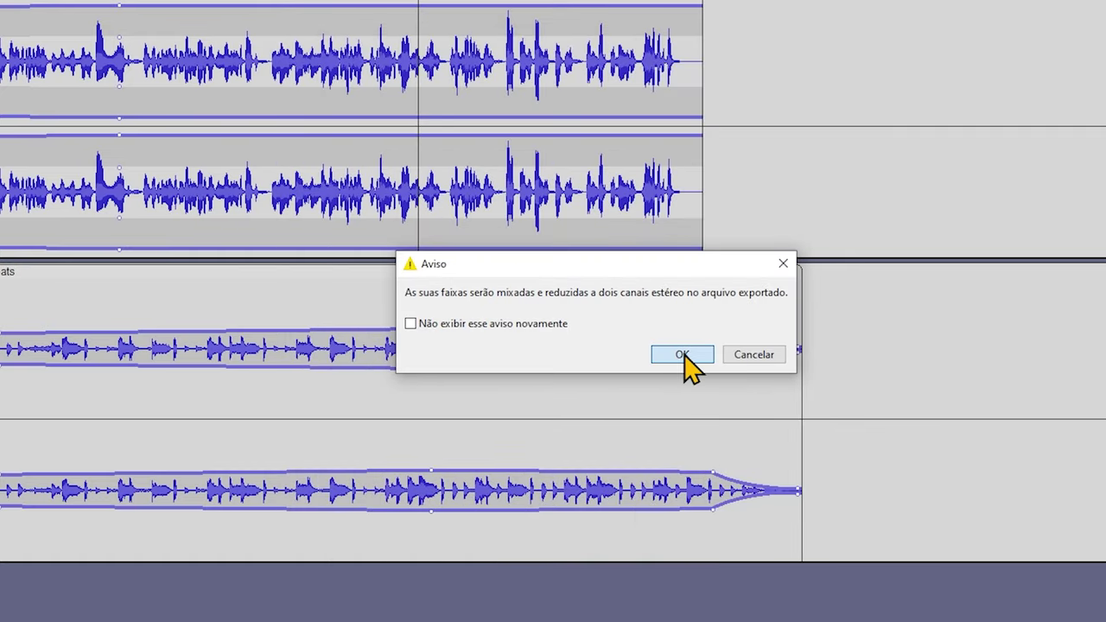
{"action": "left_click", "coordinate": [682, 355]}
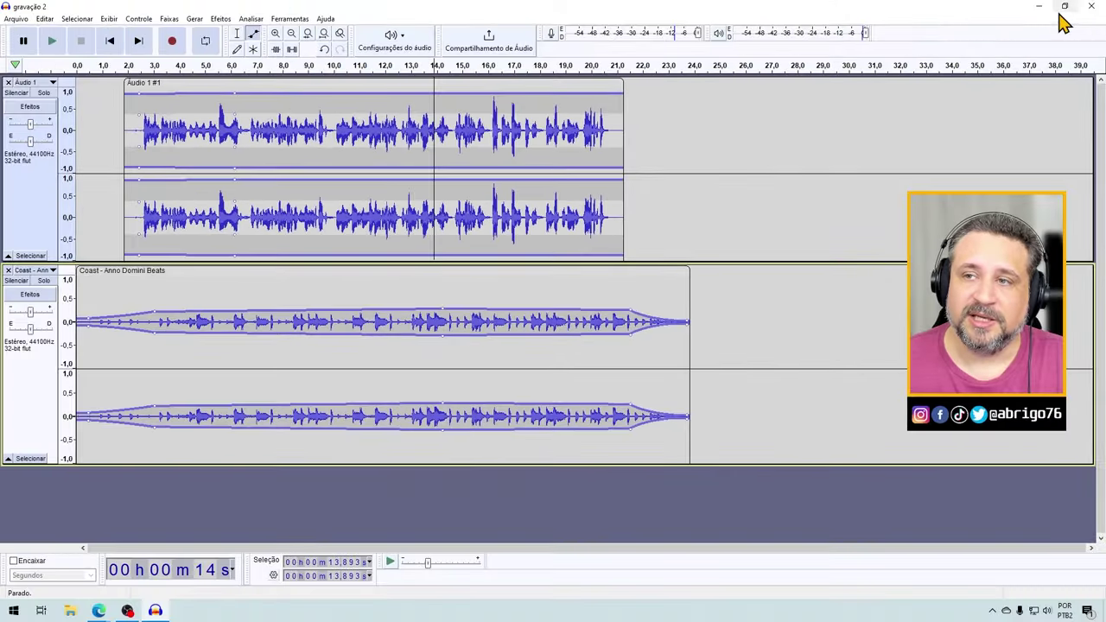
- Play the exported gravação 2.mp3 from the desktop in VLC, close the player and return to Audacity
{"action": "left_click", "coordinate": [1041, 13]}
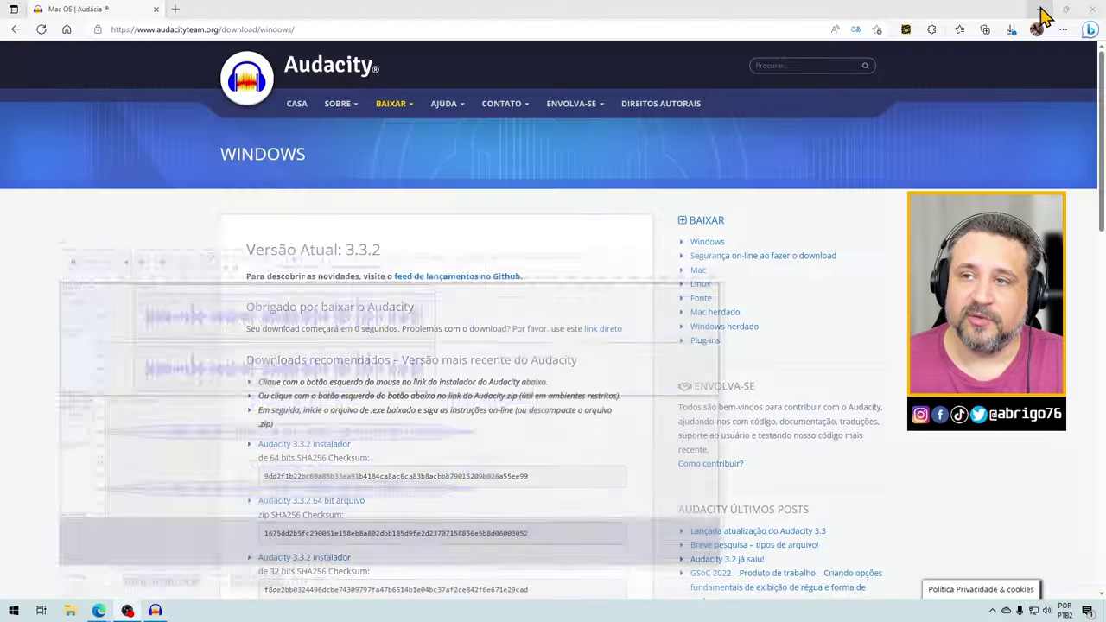
{"action": "left_click", "coordinate": [1042, 12]}
{"action": "left_click_drag", "start_coordinate": [19, 91], "coordinate": [457, 242]}
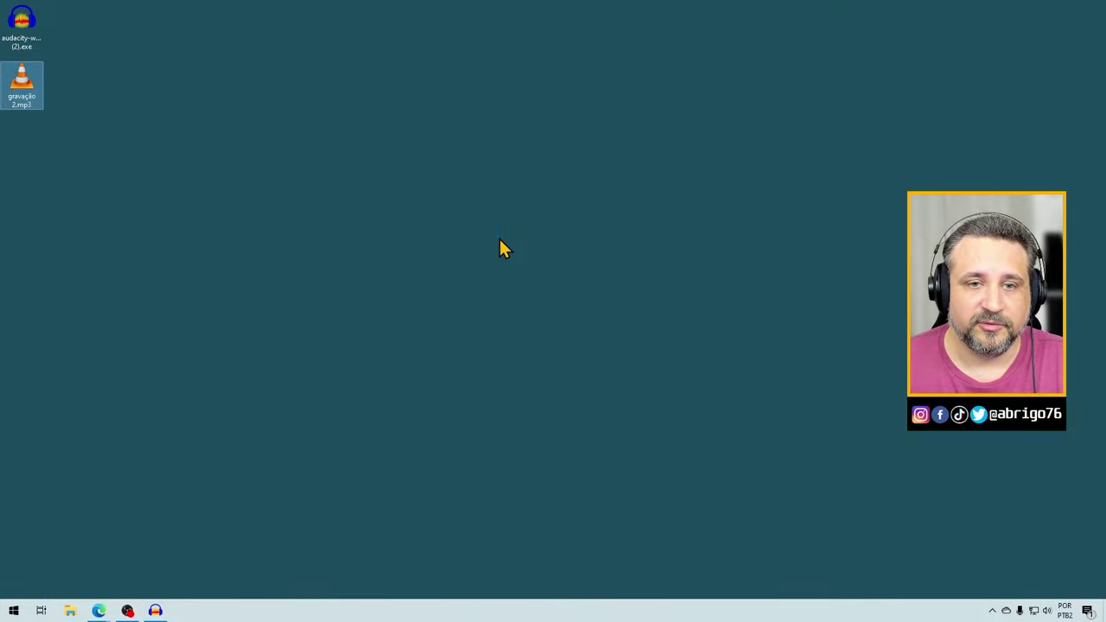
{"action": "double_click", "coordinate": [24, 86]}
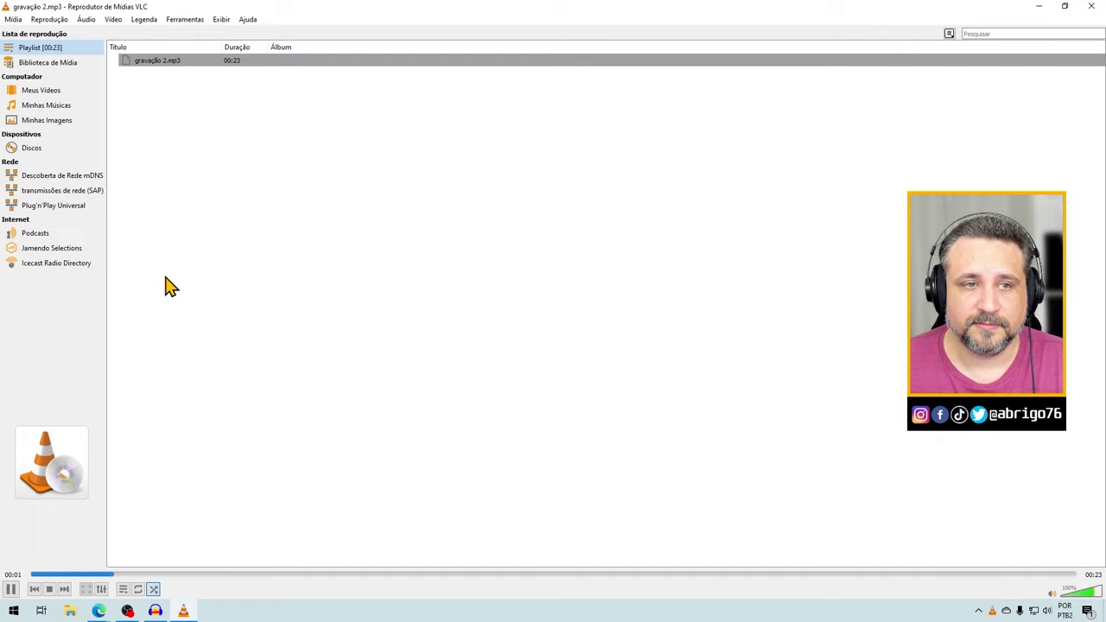
{"action": "left_click", "coordinate": [1092, 8]}
{"action": "left_click", "coordinate": [154, 611]}
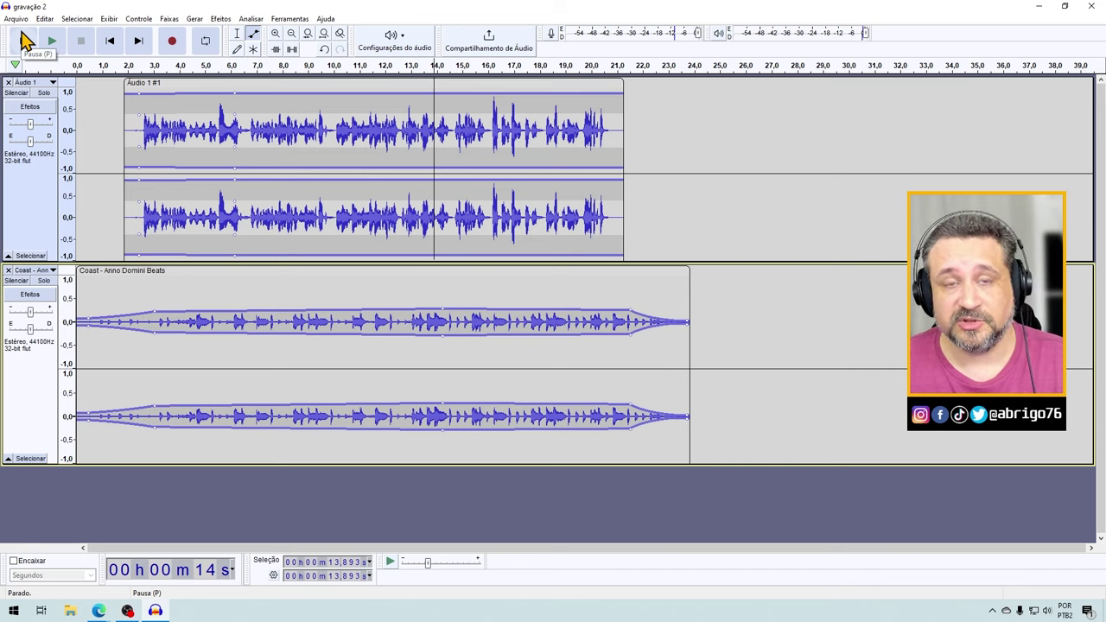
- Start a WAV export of the mix and set its encoding to 32-bit float
{"action": "left_click", "coordinate": [15, 18]}
{"action": "mouse_move", "coordinate": [52, 105]}
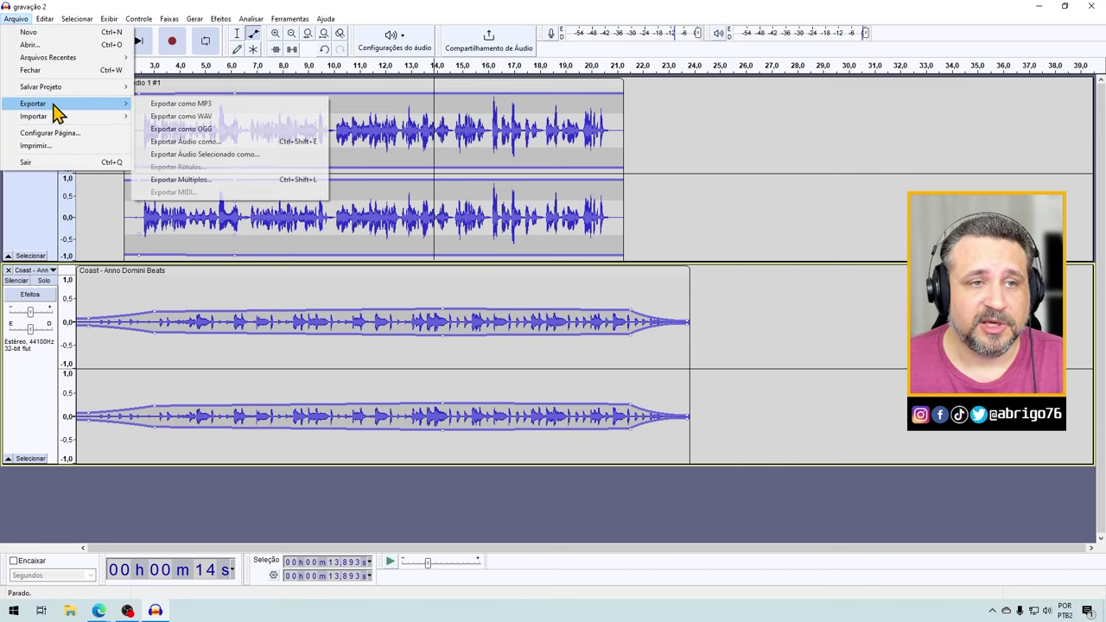
{"action": "left_click", "coordinate": [191, 116]}
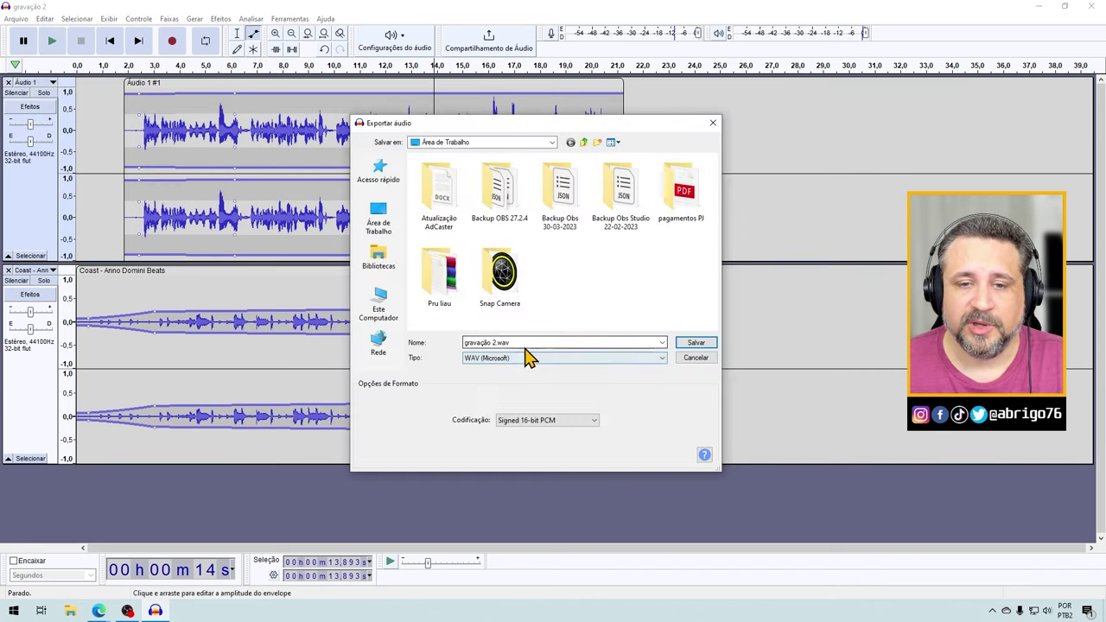
{"action": "left_click", "coordinate": [533, 366]}
{"action": "left_click", "coordinate": [531, 363]}
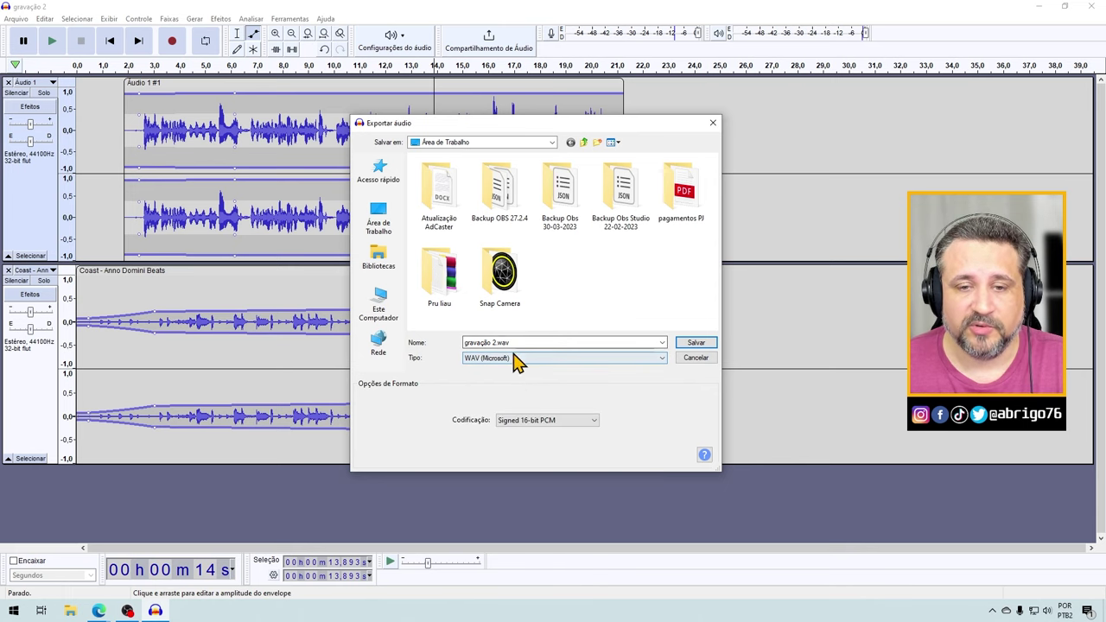
{"action": "left_click", "coordinate": [545, 421]}
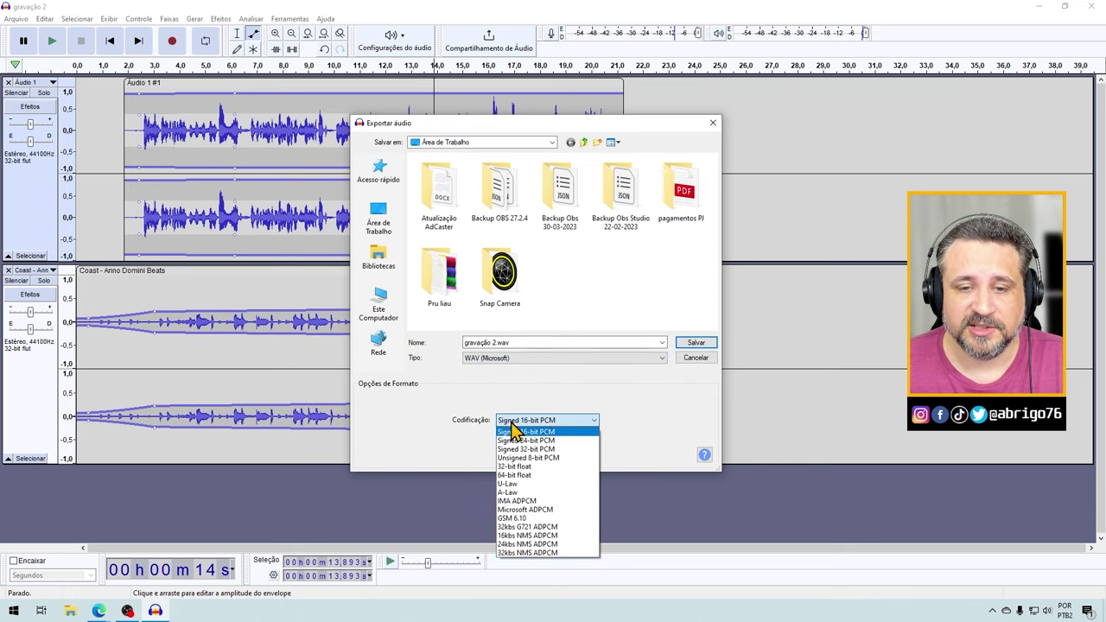
{"action": "left_click", "coordinate": [529, 468]}
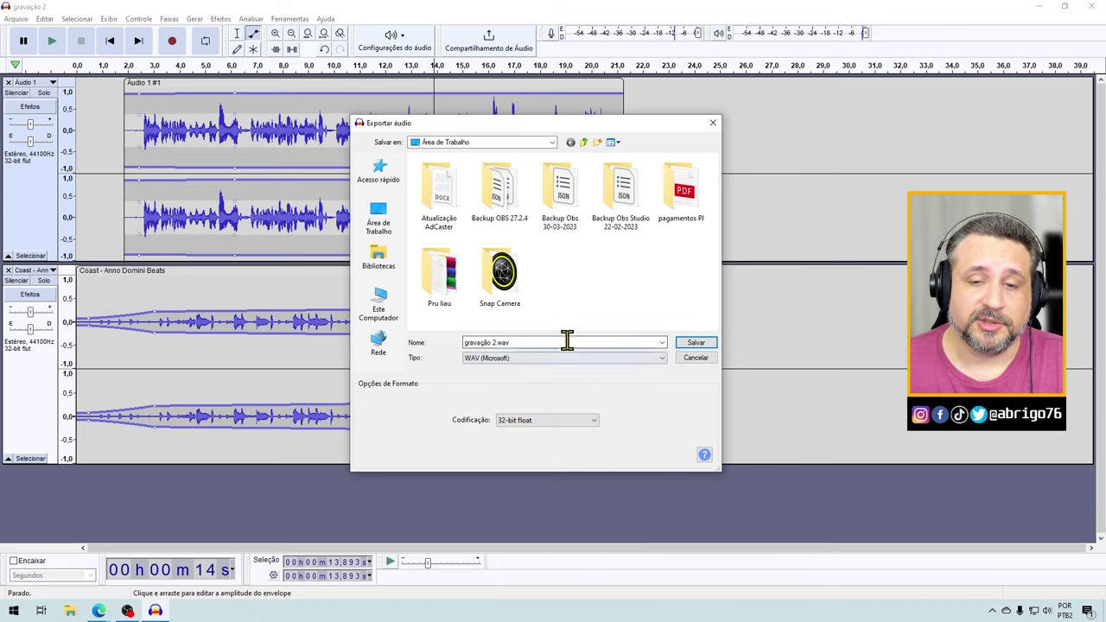
- Export the mix to the desktop (Área de Trabalho) as gravação 2.wav, accepting the stereo mixdown
{"action": "triple_click", "coordinate": [532, 343]}
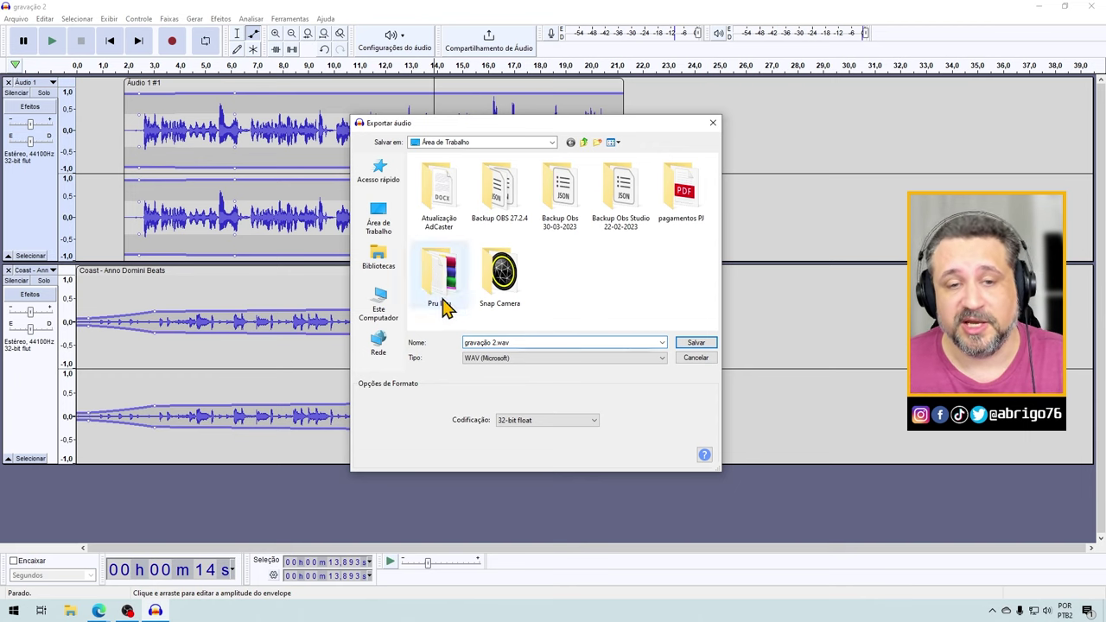
{"action": "left_click", "coordinate": [694, 344]}
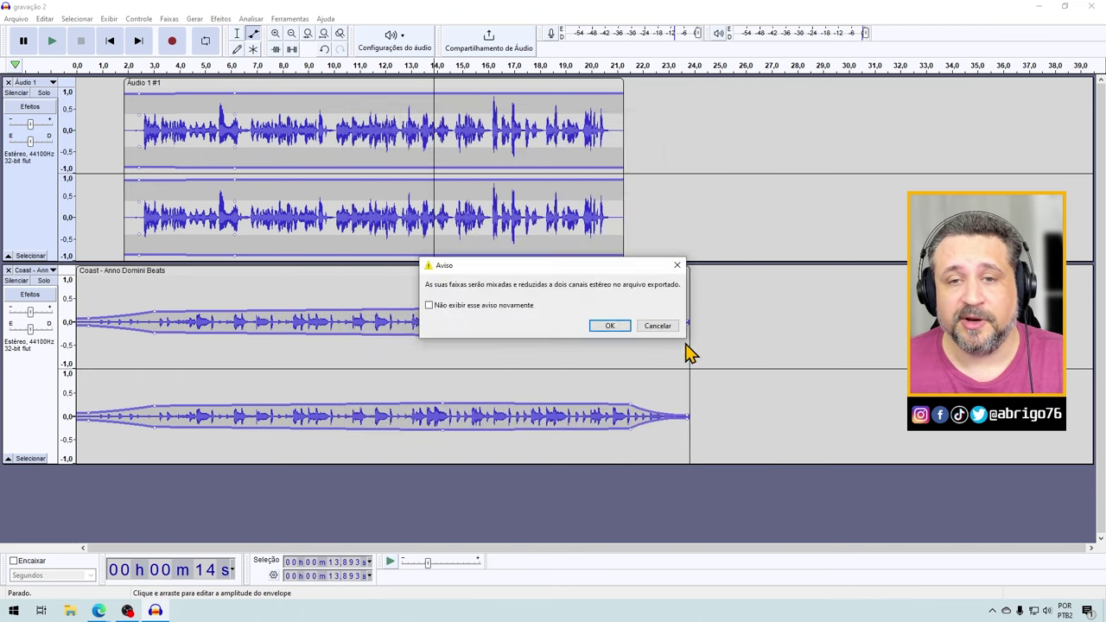
{"action": "left_click", "coordinate": [607, 327]}
{"action": "left_click", "coordinate": [596, 402]}
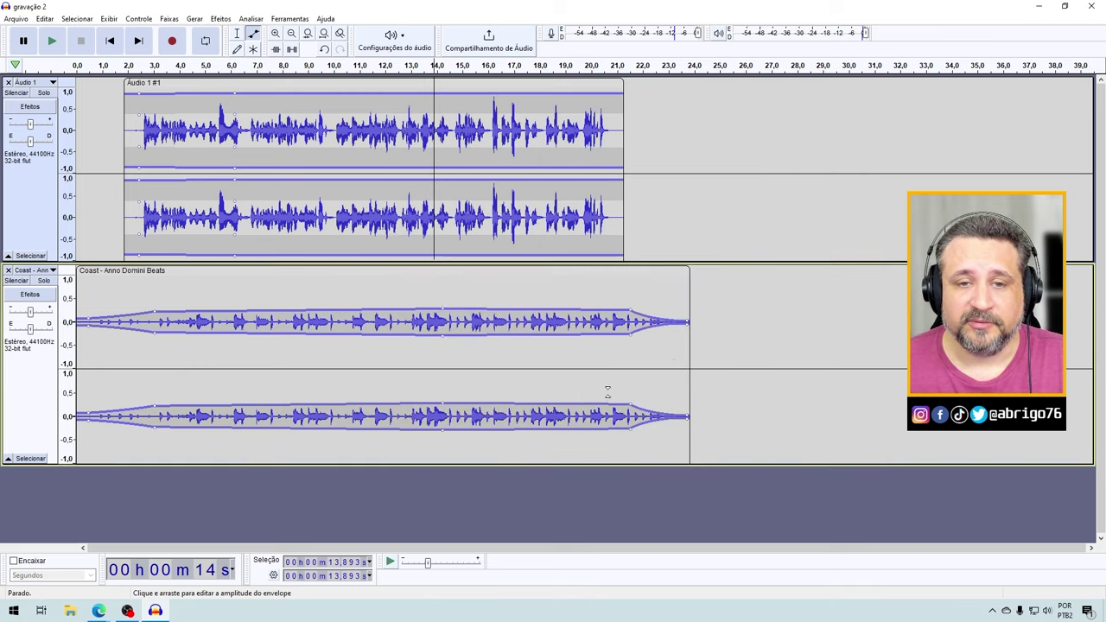
- Minimize Audacity and compare the file sizes of gravação 2.wav and gravação 2.mp3 on the desktop
{"action": "left_click", "coordinate": [1038, 7]}
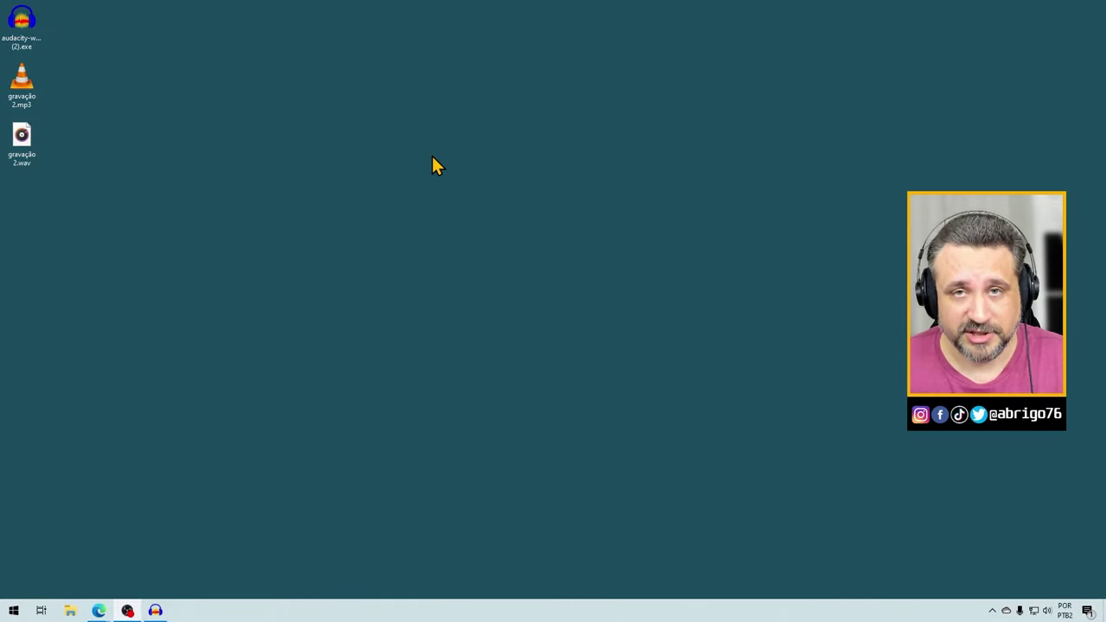
{"action": "mouse_move", "coordinate": [34, 147]}
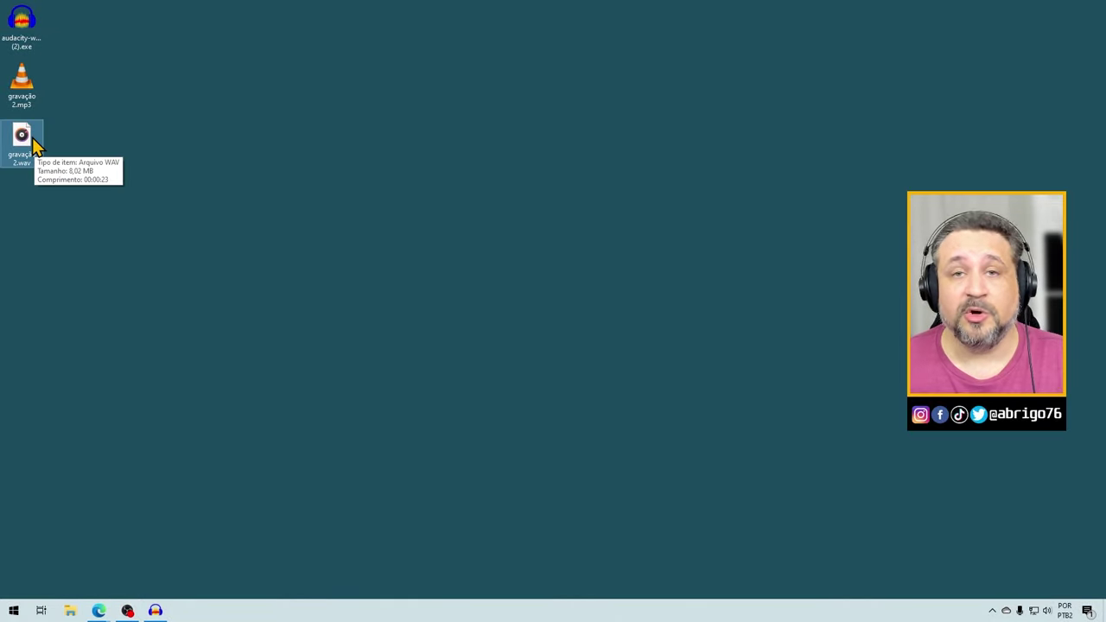
{"action": "left_click", "coordinate": [26, 90]}
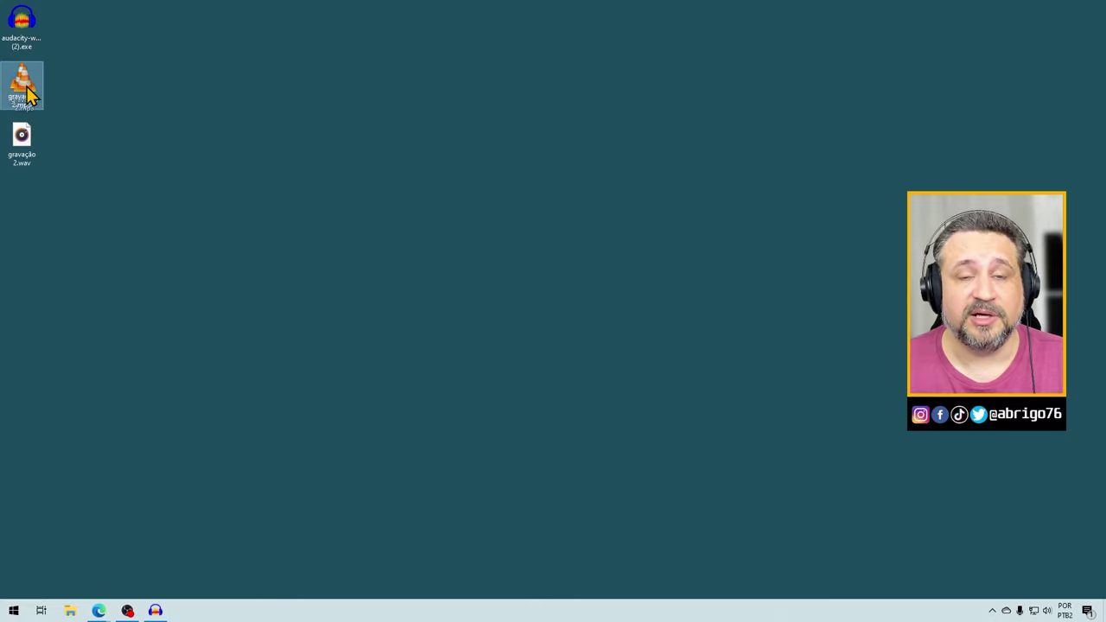
{"action": "mouse_move", "coordinate": [26, 91]}
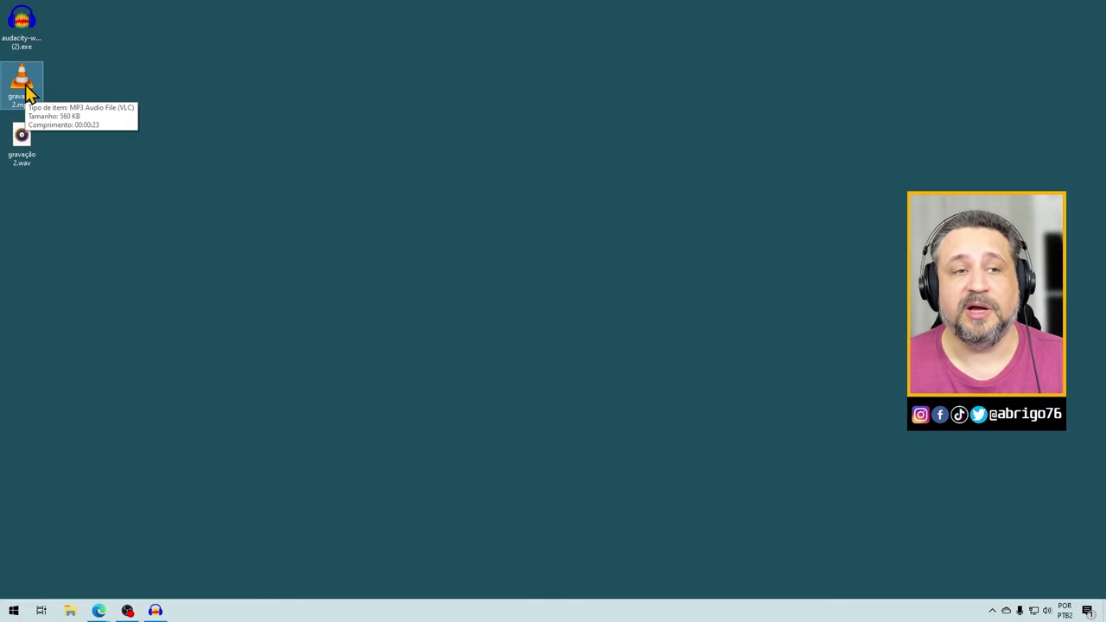